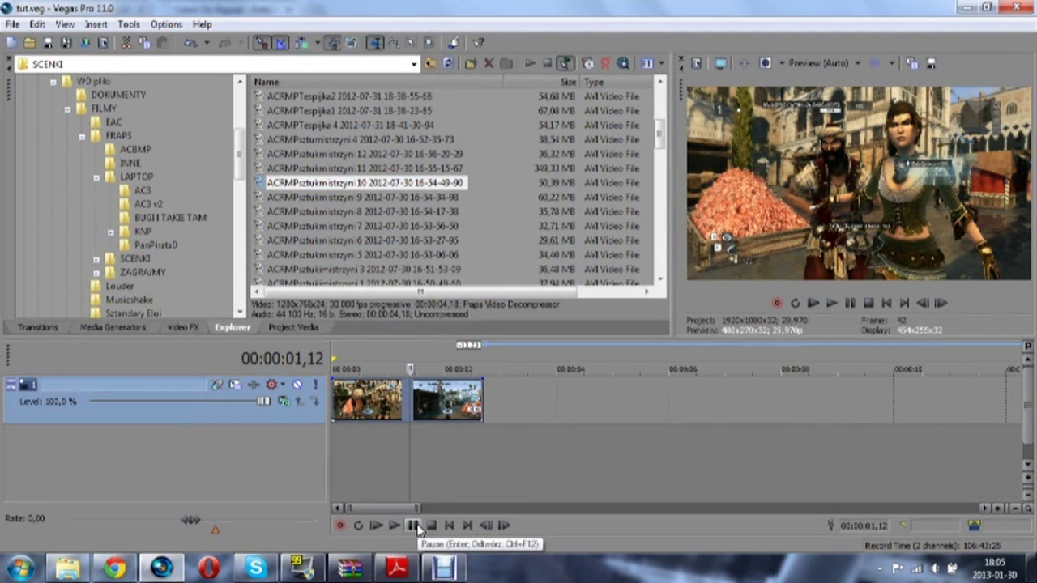
Save the current preview frame as the JPEG snapshot Image50 and place it on a new track above the clip at 00:00:01,12.
left_click(931, 64)
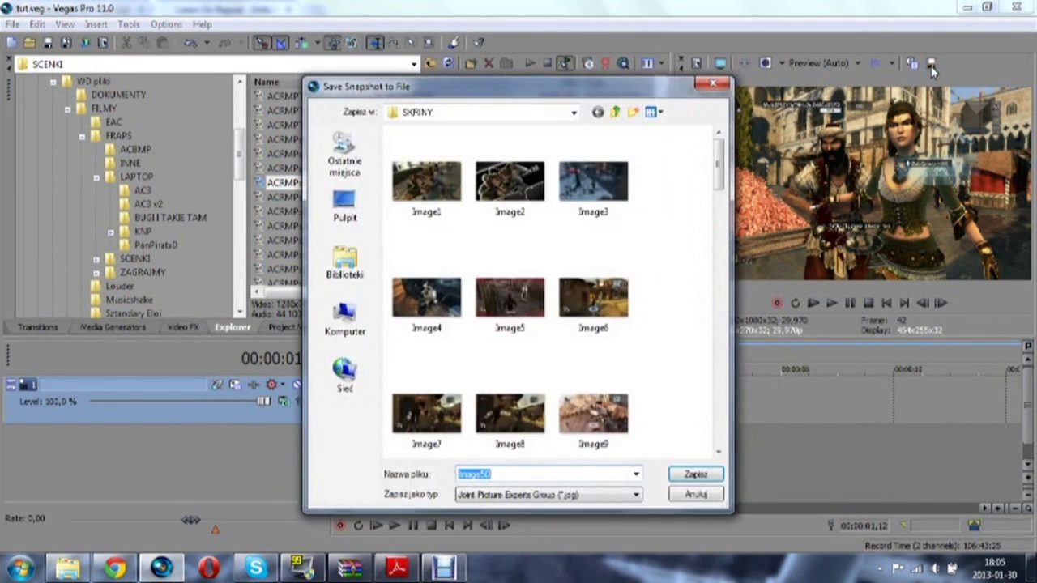
left_click(696, 475)
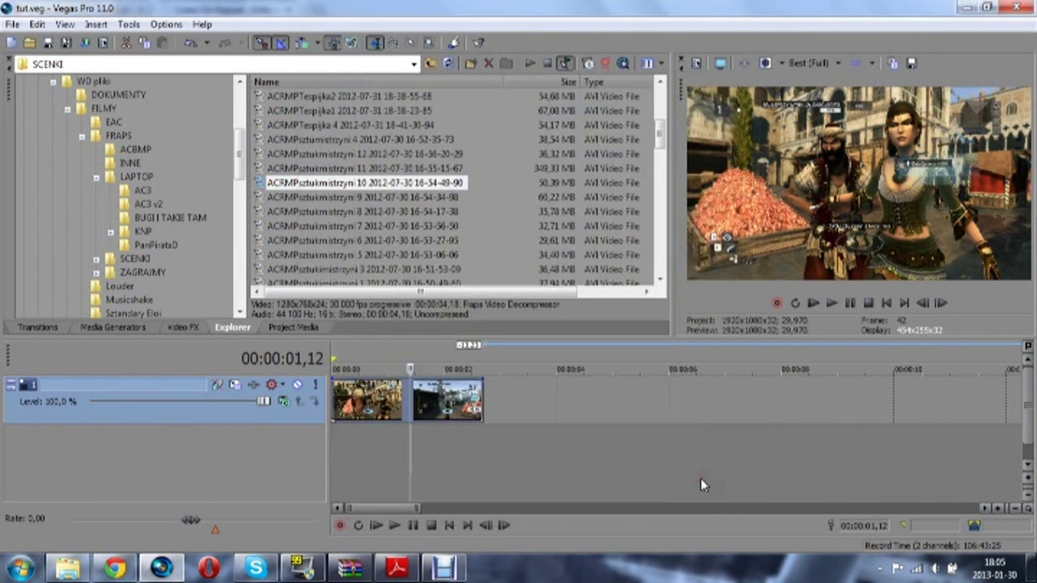
left_click_drag(273, 136, 557, 433)
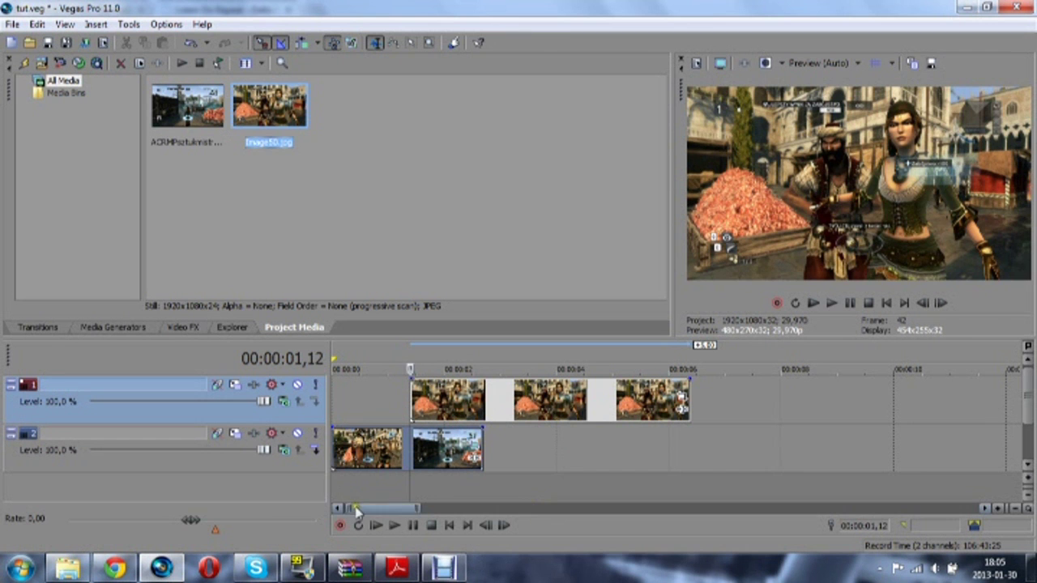
Shorten the gameplay clip's end by about 28 frames with a fade-out beneath the still, and play back the transition.
left_click(376, 525)
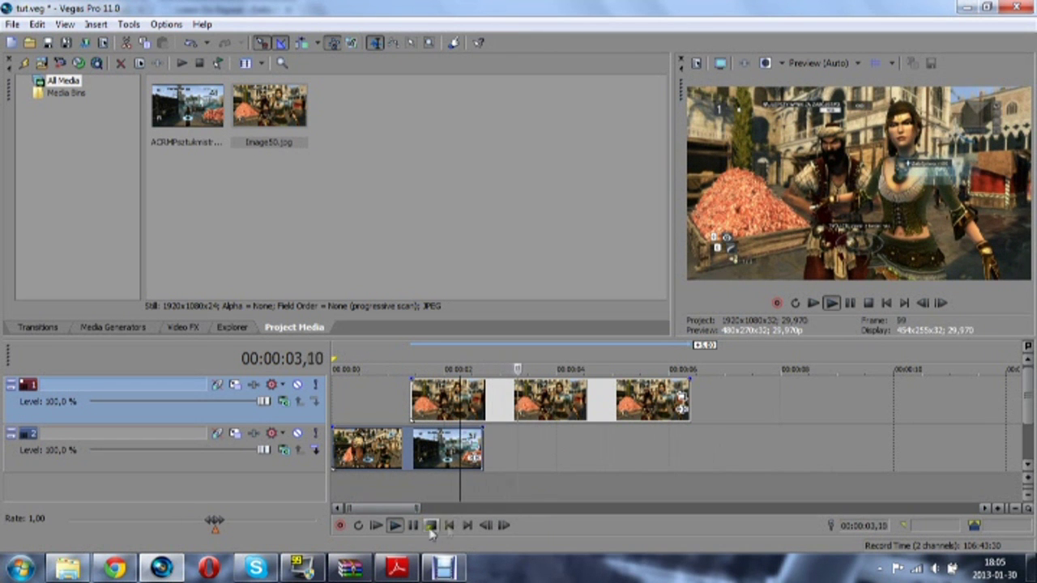
left_click(412, 525)
left_click(482, 458)
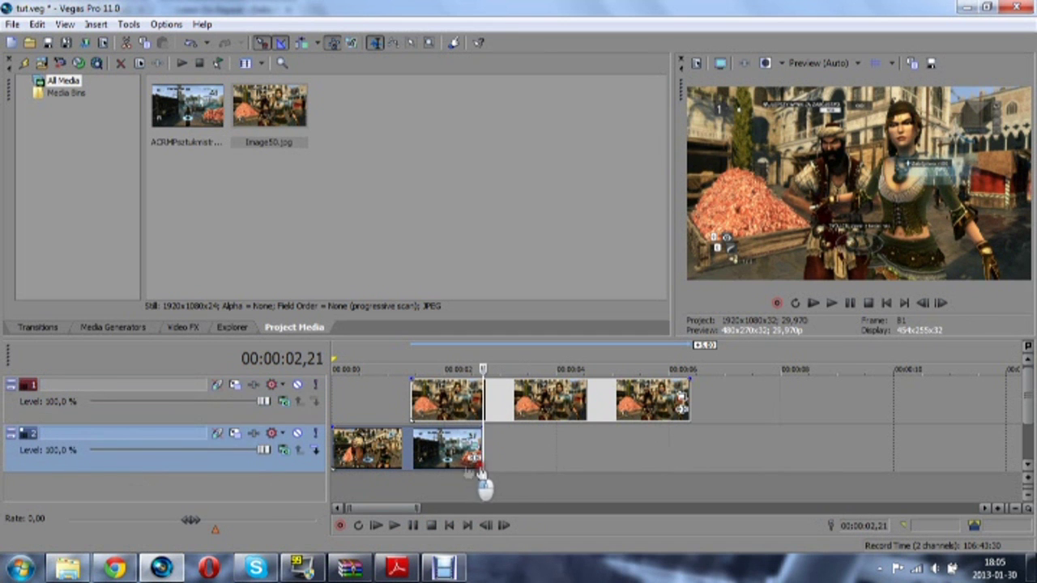
left_click_drag(479, 458, 410, 448)
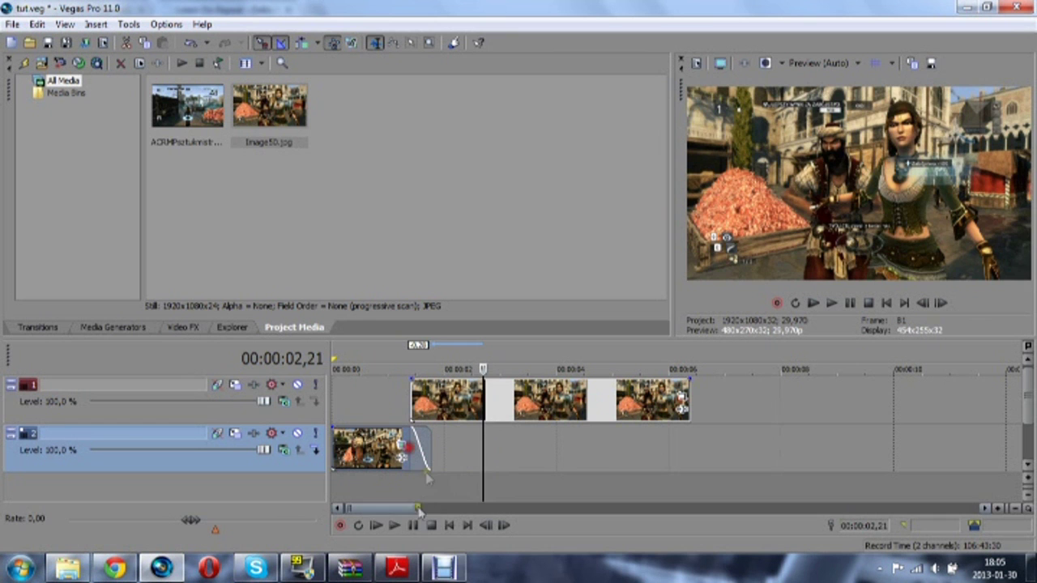
left_click(382, 525)
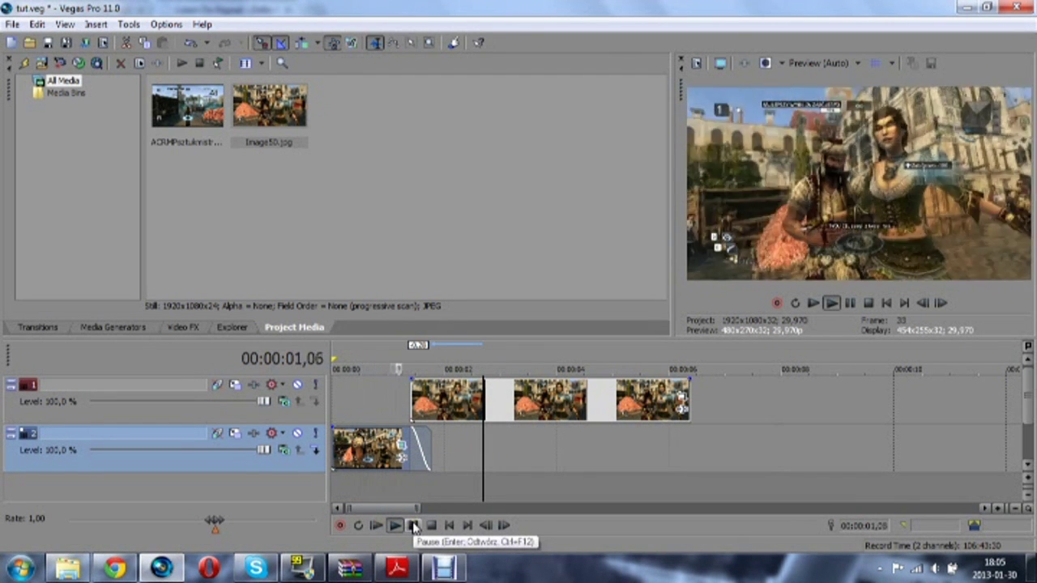
left_click(413, 525)
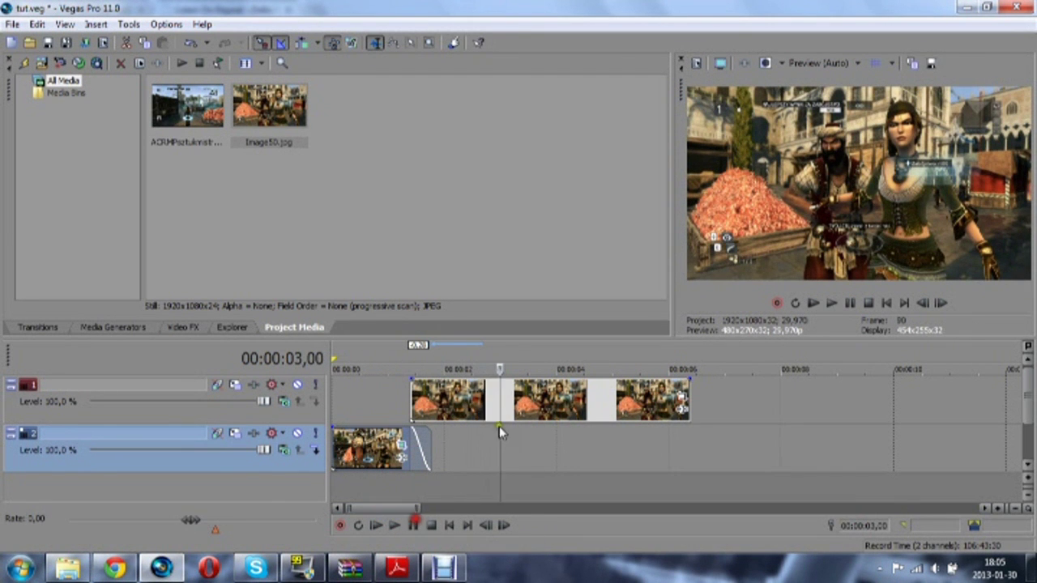
Trim the Image50 still to end at 00:00:03,00 and open the mask in its Pan/Crop settings.
left_click_drag(690, 406, 500, 442)
double_click(429, 409)
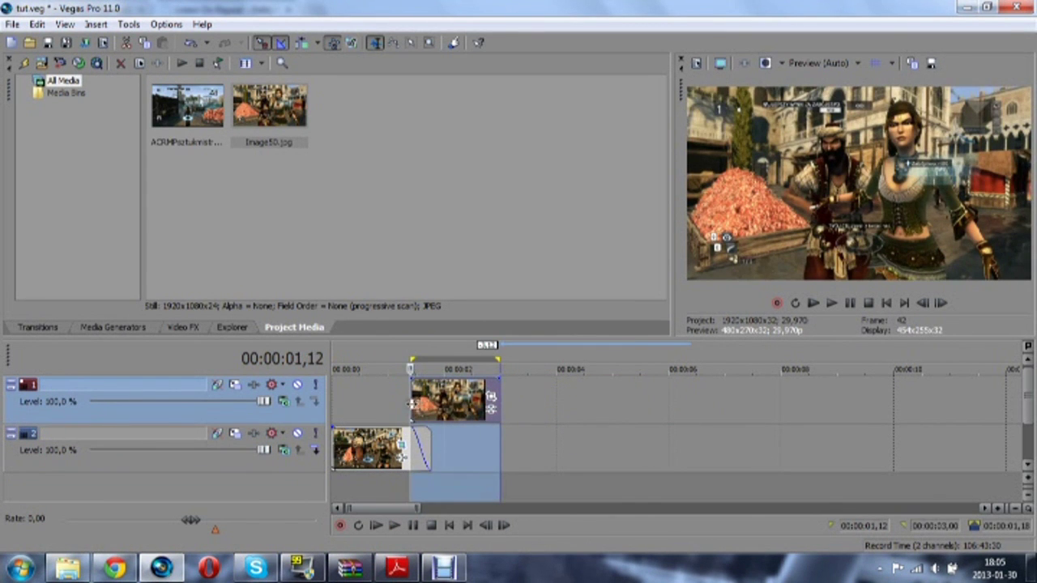
left_click(489, 397)
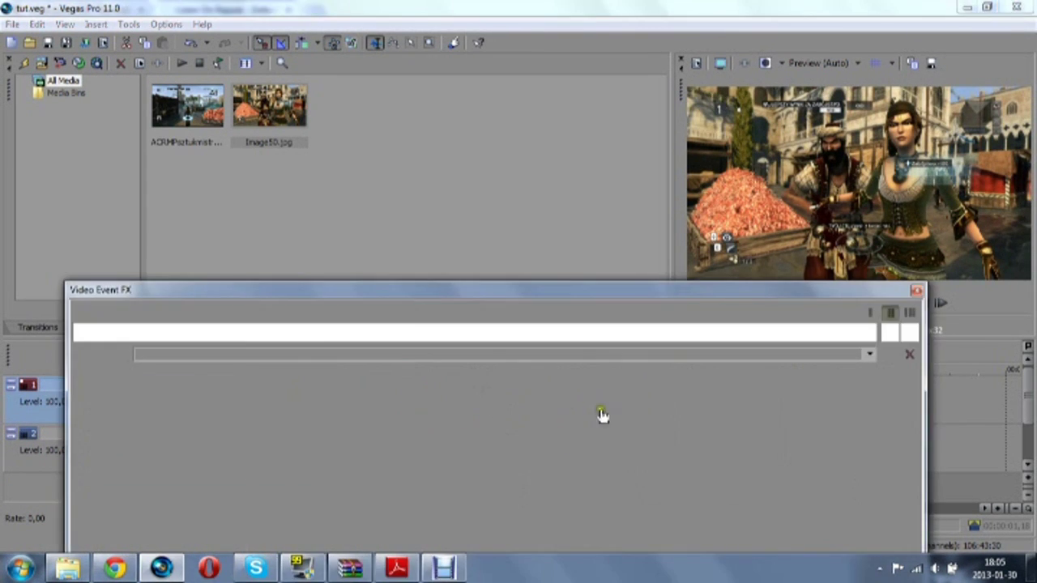
left_click_drag(329, 290, 298, 127)
left_click(75, 460)
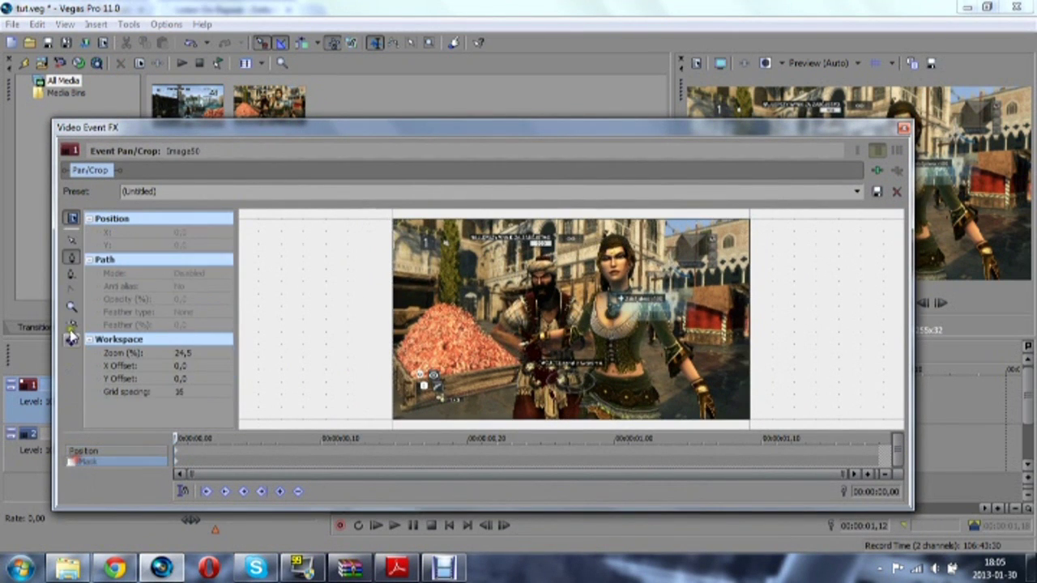
Start a mask path at the image's bottom edge and trace upward along the bearded man's outer leg.
left_click(71, 308)
left_click(540, 393)
left_click(539, 369)
left_click(518, 315)
left_click(72, 257)
left_click(585, 342)
left_click(589, 283)
left_click(604, 215)
Extend the mask path up the edge of the man's fringed robe to his waist beside the crate.
scroll(605, 217, "down", 4)
left_click(71, 309)
left_click(596, 241)
left_click(595, 241)
left_click(72, 257)
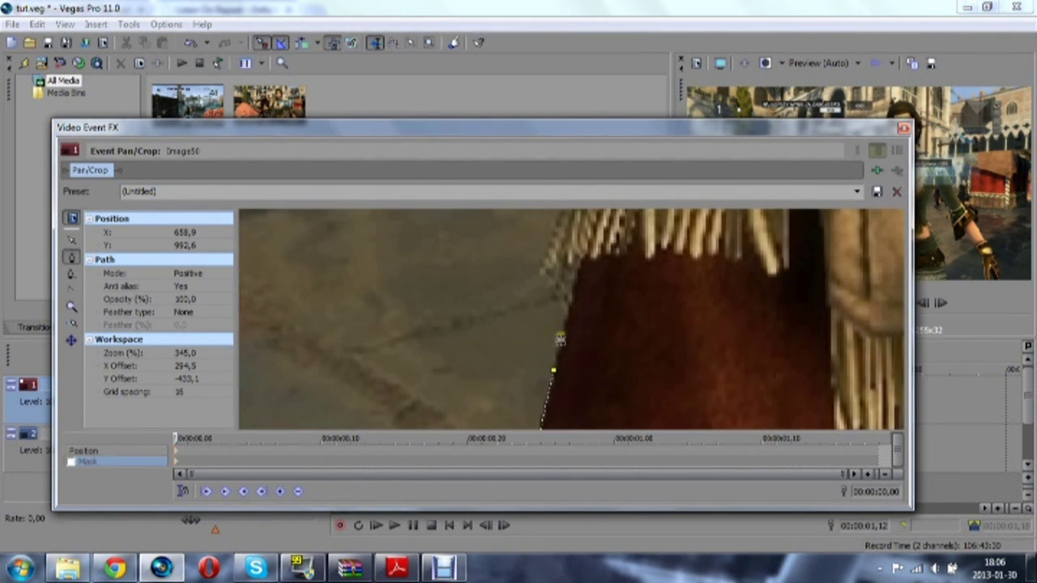
scroll(561, 233, "down", 2)
scroll(579, 251, "down", 2)
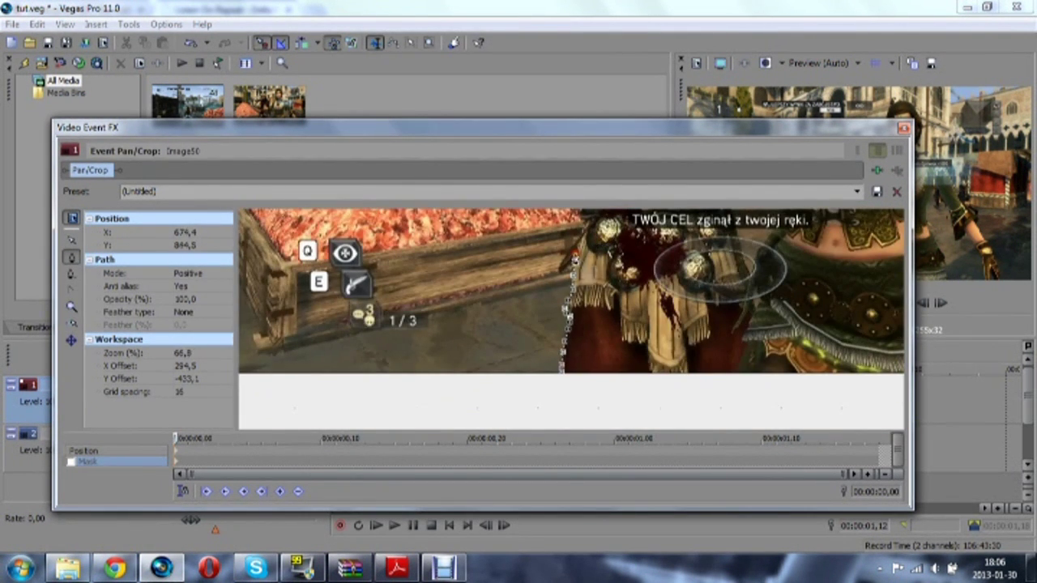
scroll(582, 230, "down", 2)
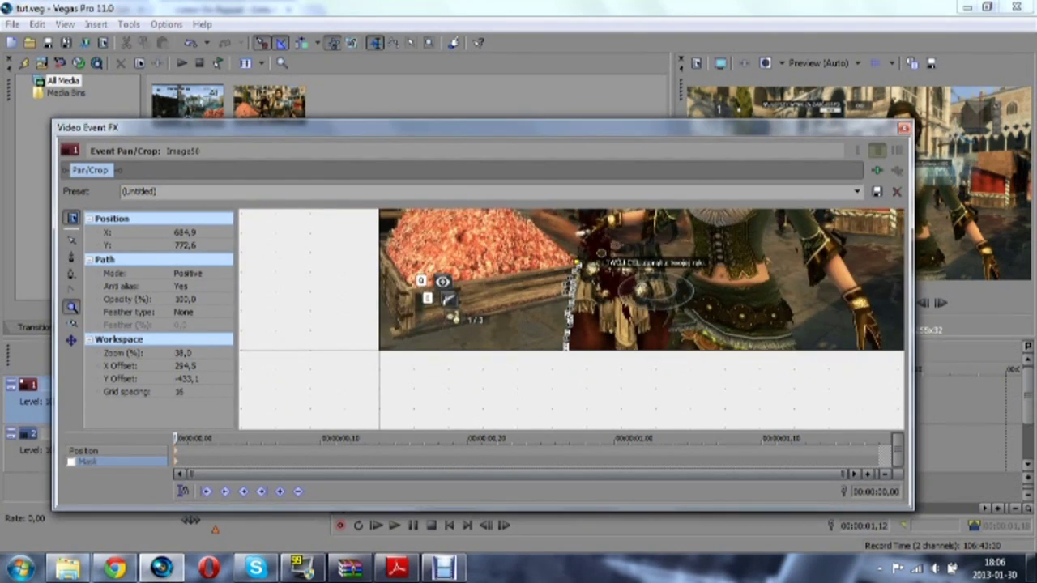
Continue the mask path from the man's waist around his forearm and elbow and up his checkered sleeve.
scroll(588, 251, "up", 4)
scroll(594, 265, "down", 2)
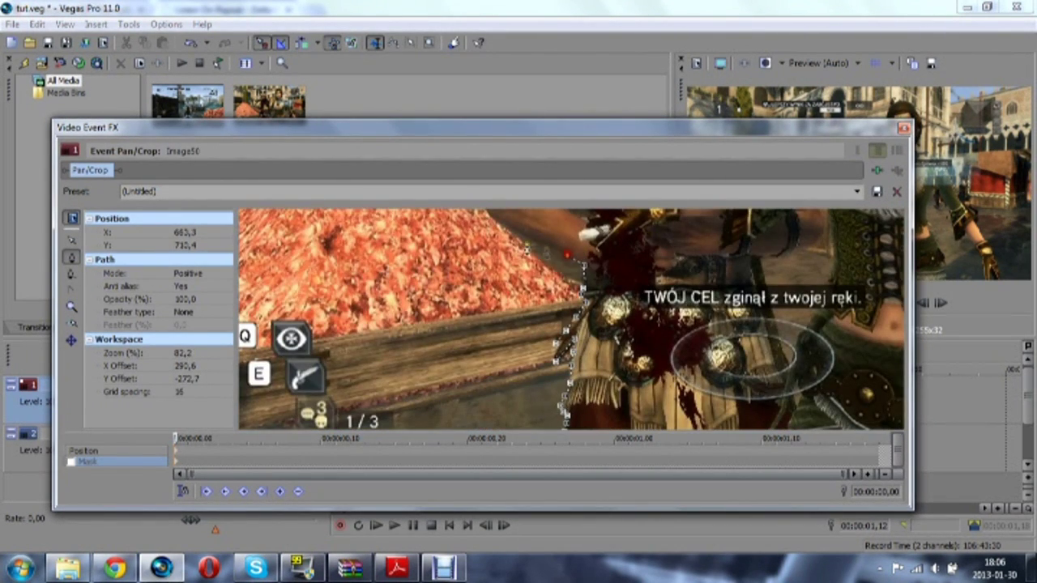
scroll(525, 259, "down", 2)
scroll(525, 259, "up", 4)
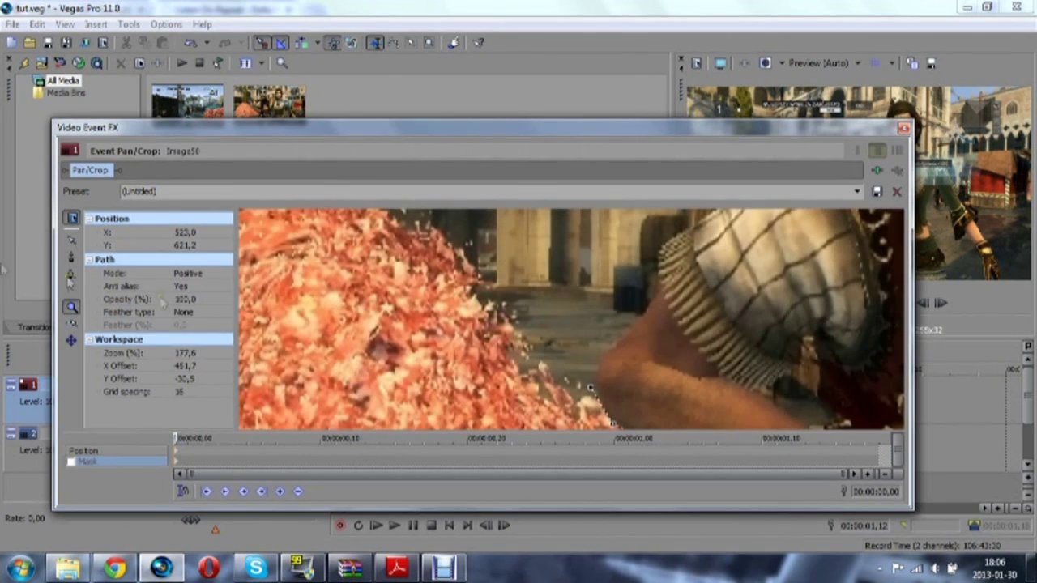
scroll(647, 255, "down", 2)
left_click(704, 220)
left_click(718, 213)
Trace the mask path over the man's outer shoulder, up beside his face and turban to the top of his cap.
scroll(718, 214, "down", 2)
left_click(71, 307)
left_click(674, 240)
left_click(515, 349)
left_click(72, 257)
left_click(585, 330)
scroll(892, 354, "down", 2)
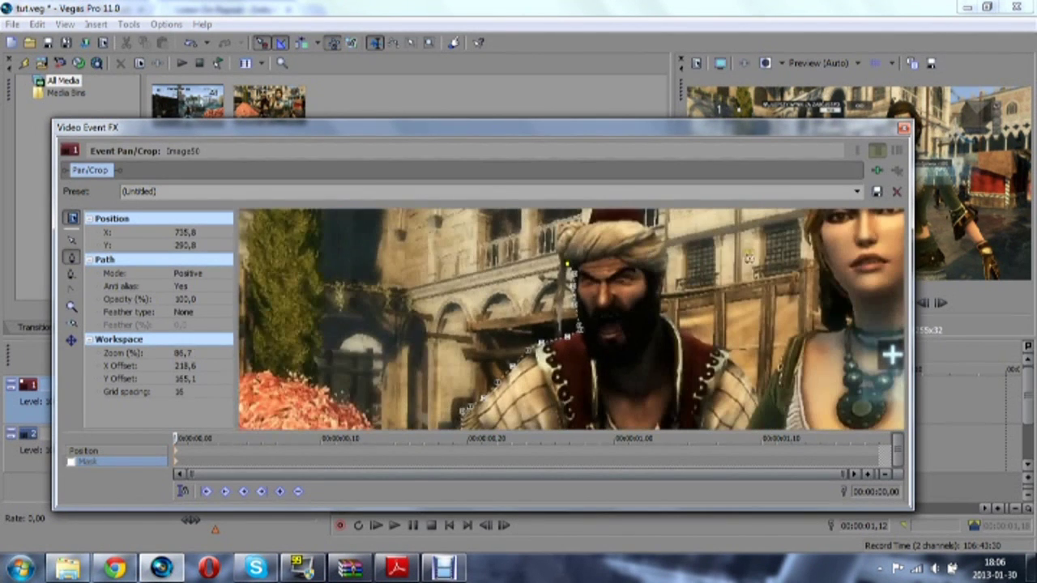
scroll(891, 354, "down", 2)
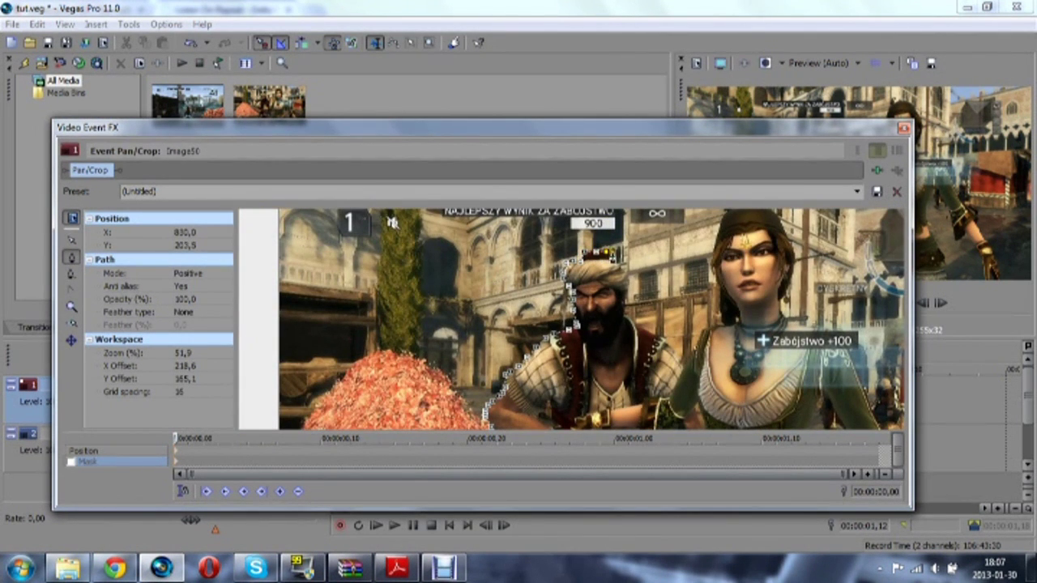
Bring the mask path down the far side of the man's cap and turban to beside his face.
scroll(571, 331, "up", 5)
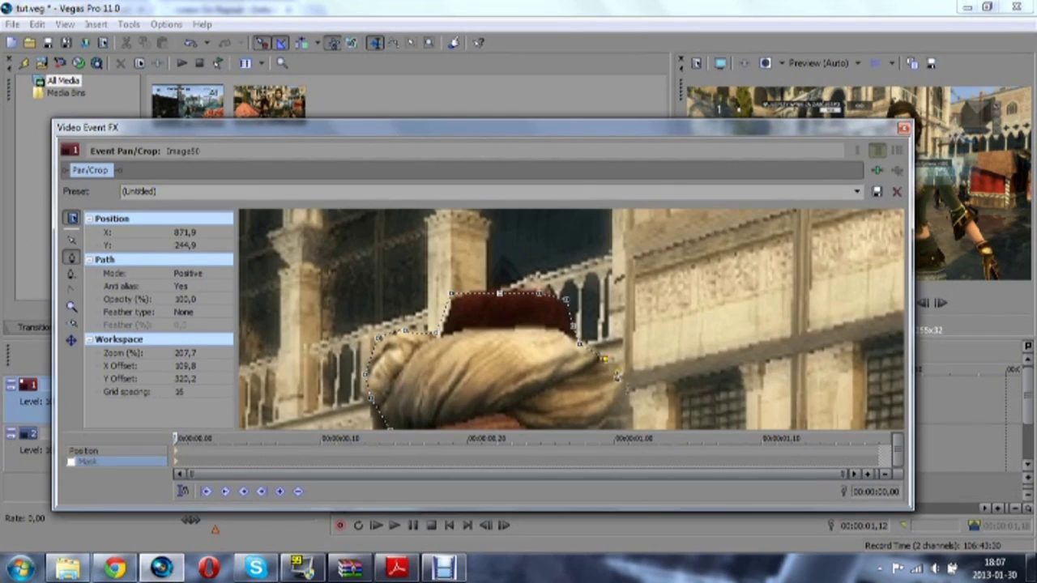
scroll(636, 419, "down", 2)
left_click(598, 408)
scroll(603, 412, "down", 2)
right_click(607, 413)
left_click(72, 307)
left_click(602, 388)
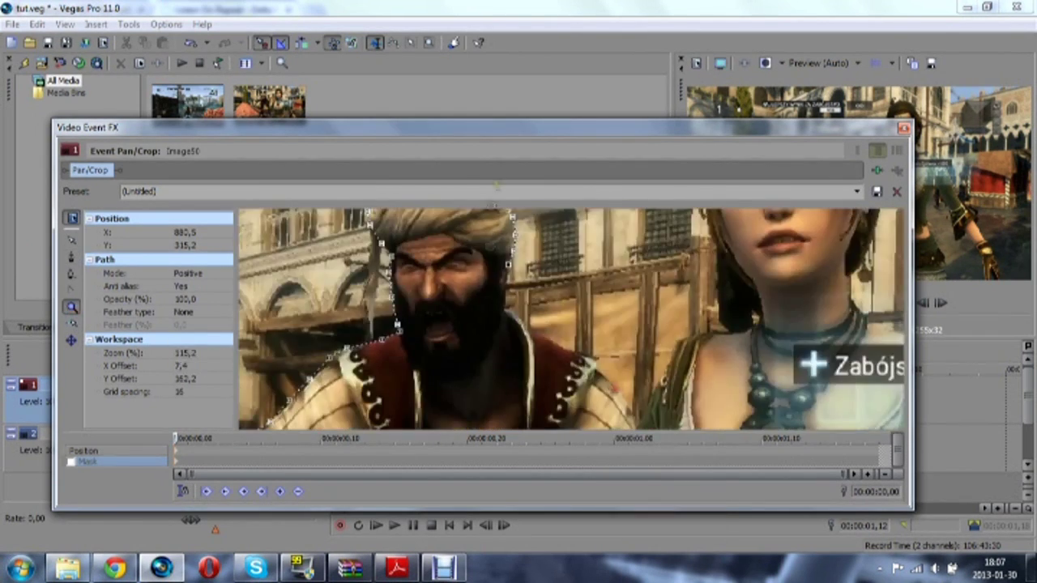
Extend the mask path down the man's beard, across his shoulder nearest the woman and up onto her shoulder.
left_click(493, 320)
left_click(71, 258)
scroll(599, 348, "down", 4)
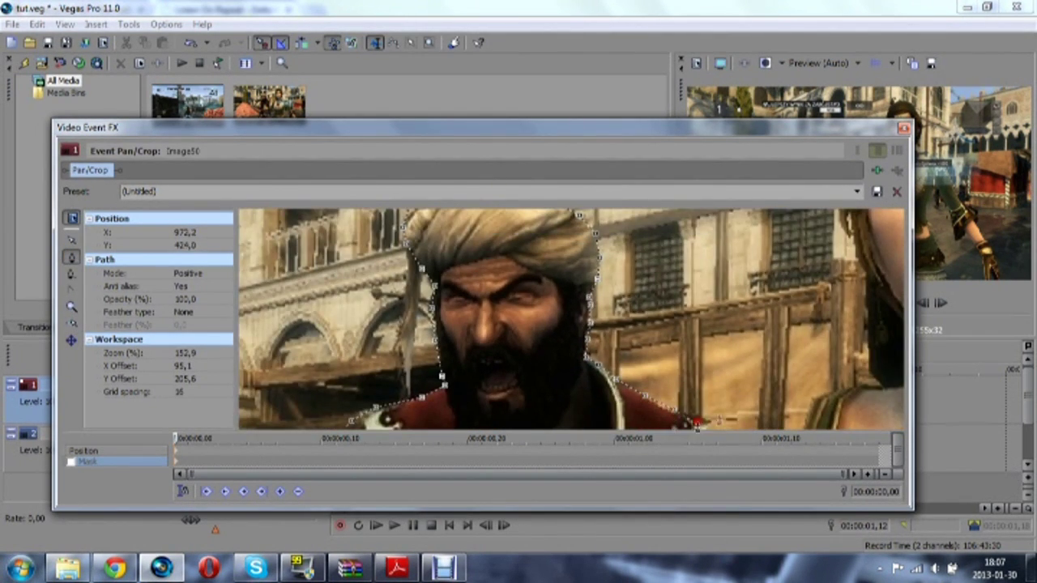
scroll(687, 360, "down", 1)
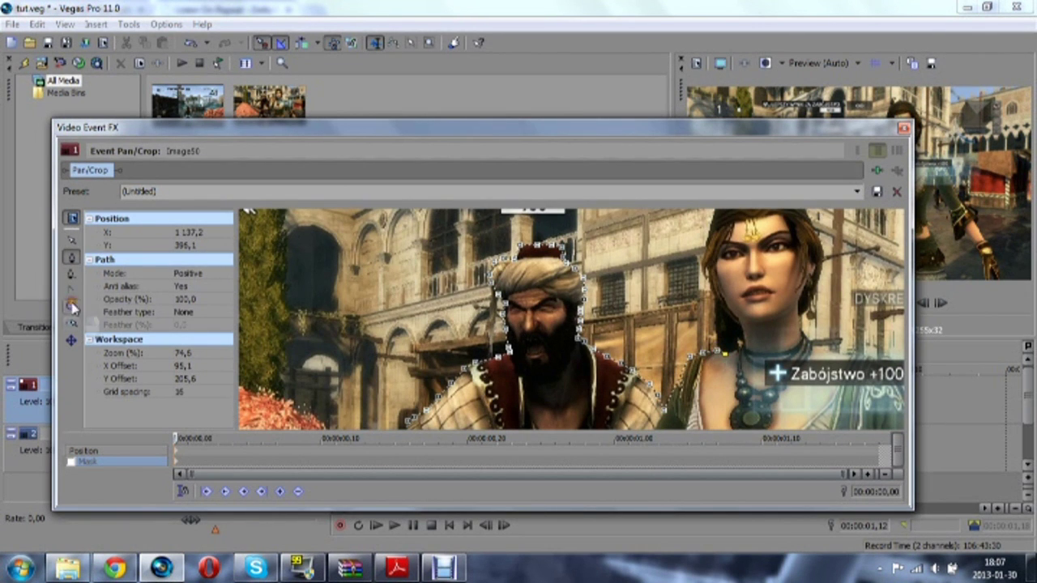
Trace the mask path from the woman's near shoulder up along the hair beside her neck.
left_click(72, 307)
double_click(698, 334)
left_click(71, 257)
left_click(607, 360)
left_click(599, 303)
left_click(602, 240)
left_click(598, 216)
scroll(597, 263, "down", 4)
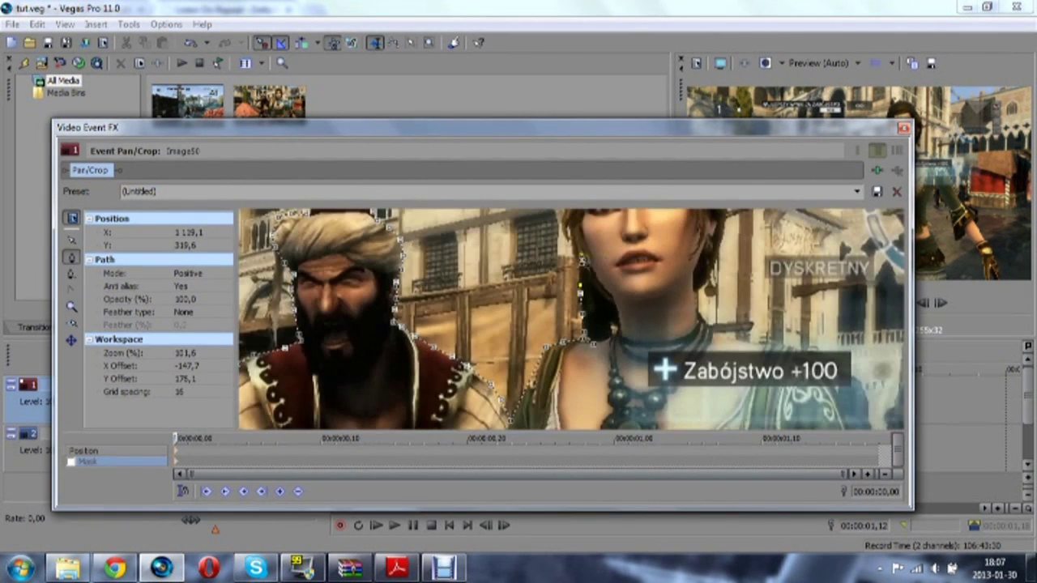
Continue the mask path up the woman's hair to cheek and eye height on the side facing the man.
right_click(573, 240)
mouse_move(659, 296)
left_click(707, 297)
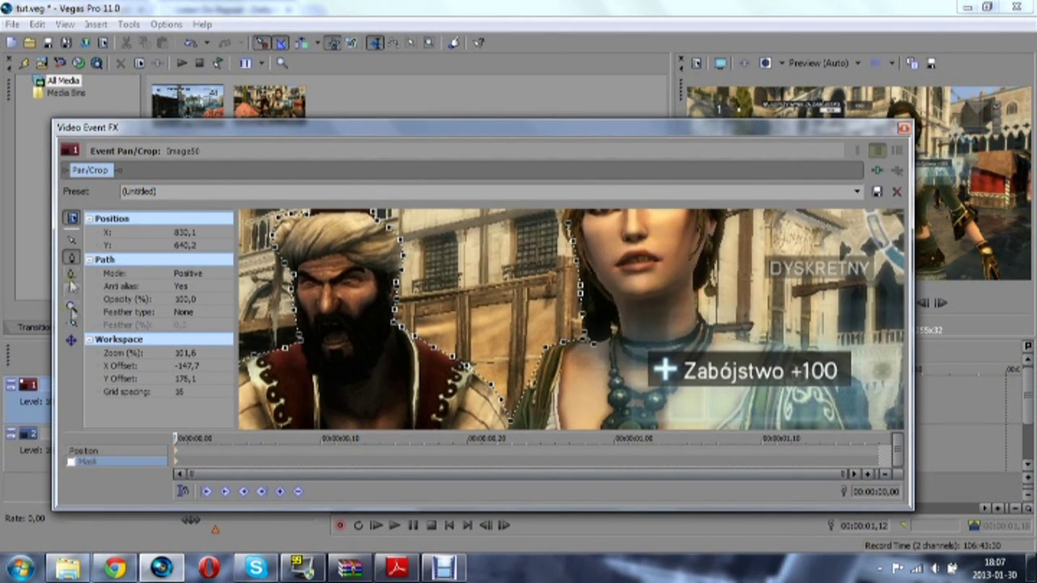
left_click(72, 241)
scroll(652, 271, "up", 1)
left_click_drag(652, 271, 649, 371)
left_click(72, 258)
left_click(562, 326)
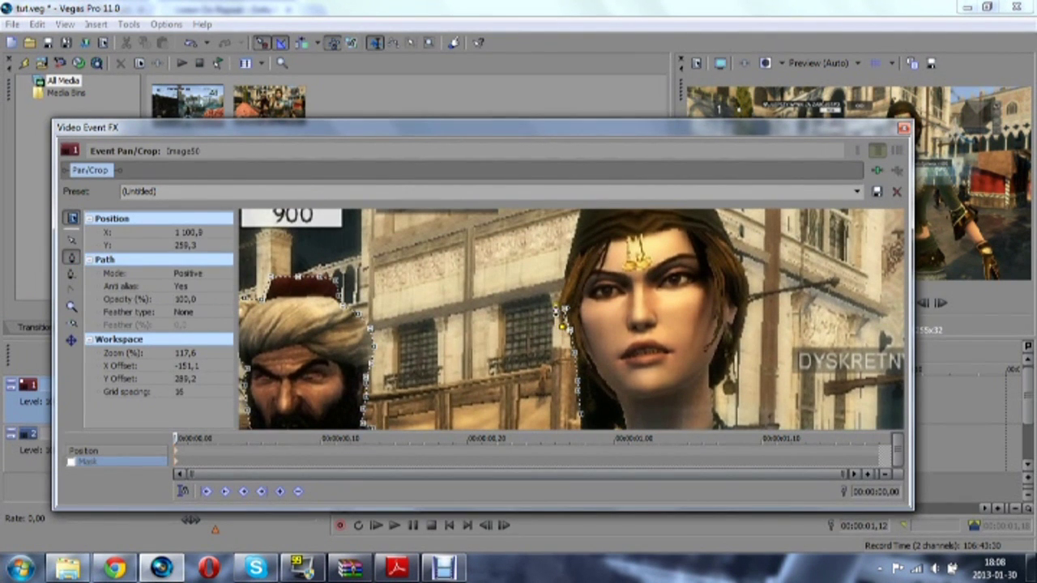
Trace the mask path over the top of the woman's head and down the far side of her hair.
scroll(570, 243, "down", 3)
left_click(583, 236)
left_click(596, 235)
left_click(619, 230)
left_click(645, 236)
left_click(662, 265)
left_click(675, 304)
left_click(666, 347)
Extend the mask path around the woman's earring, down her neck and out along the wooden beam behind her.
scroll(687, 357, "up", 9)
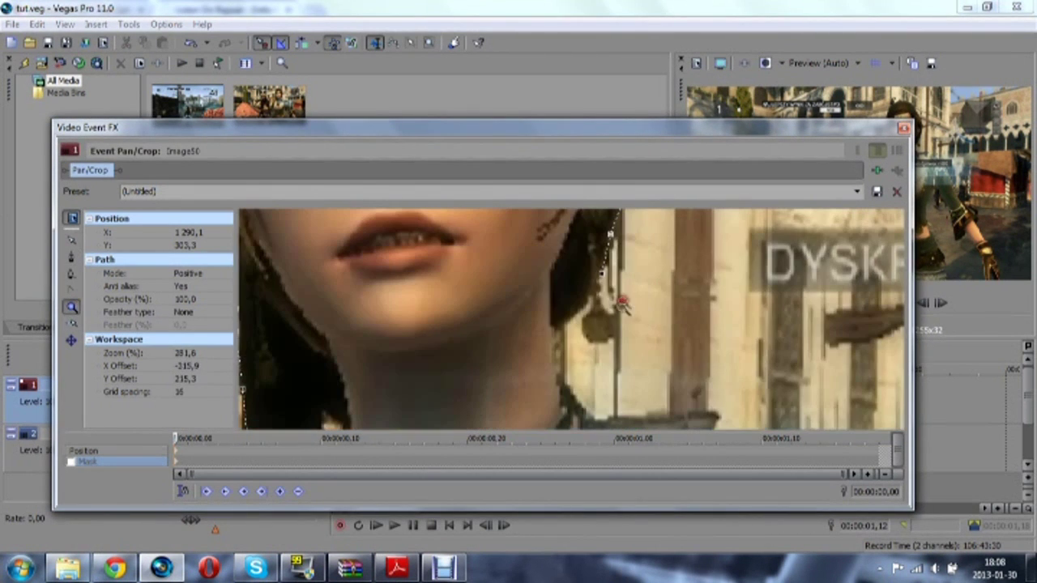
left_click(729, 417)
scroll(729, 417, "down", 5)
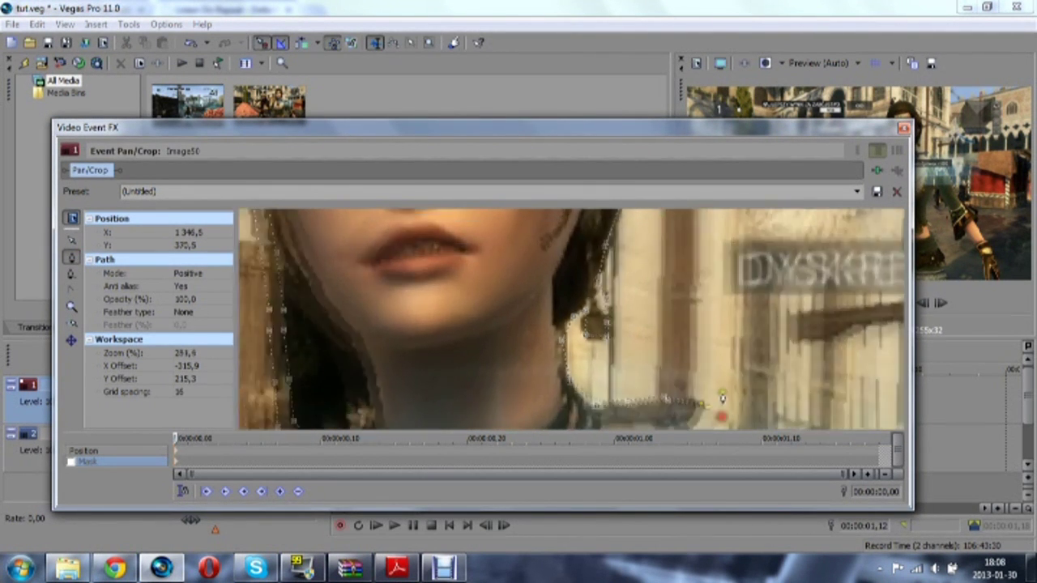
Remove the misplaced mask points along the beam and adjust the path beside the woman's neck.
right_click(649, 374)
left_click(653, 379)
left_click(73, 291)
right_click(621, 361)
left_click(633, 405)
right_click(602, 364)
left_click(606, 407)
left_click(71, 258)
left_click(72, 291)
left_click_drag(599, 389, 592, 355)
Extend the mask path from the woman's neck across her far shoulder to her upper arm.
scroll(592, 355, "up", 3)
left_click(72, 259)
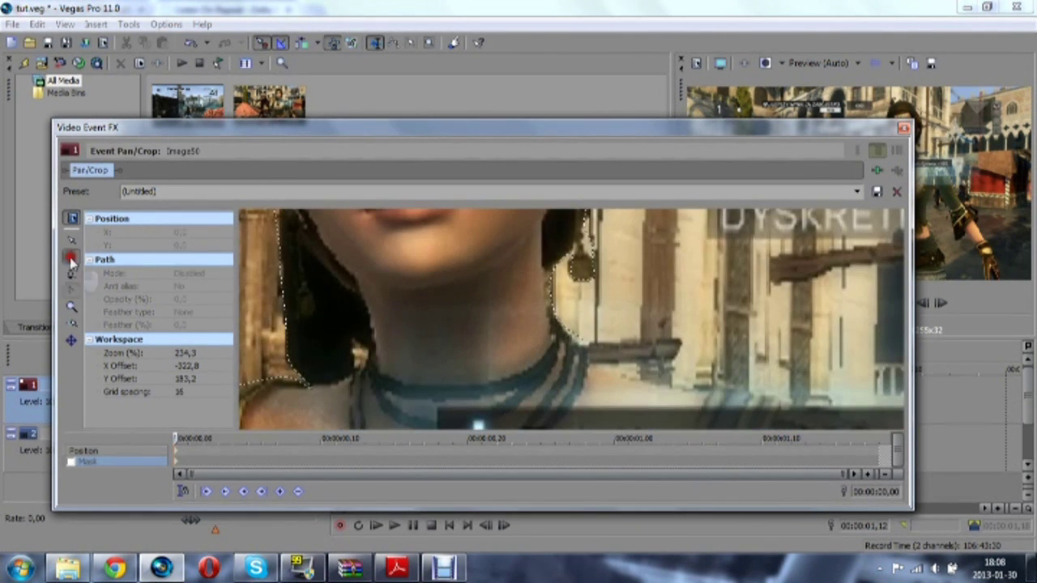
scroll(831, 421, "down", 8)
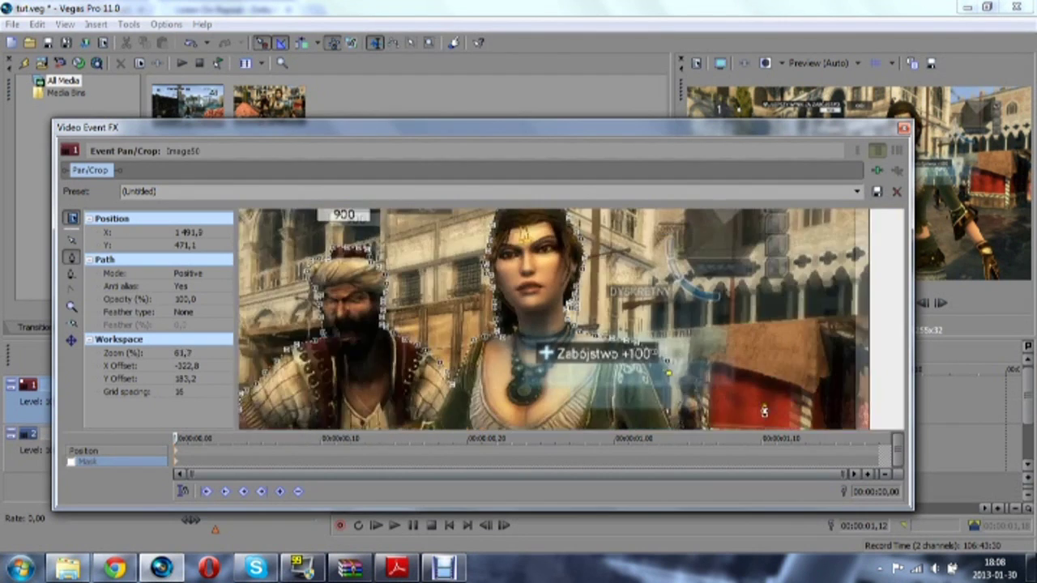
scroll(658, 402, "up", 8)
left_click(71, 256)
Delete the last misplaced mask points around the woman's far shoulder and upper arm.
right_click(595, 337)
mouse_move(680, 396)
left_click(745, 396)
left_click(72, 240)
right_click(589, 295)
mouse_move(684, 357)
left_click(736, 354)
right_click(541, 261)
mouse_move(632, 321)
left_click(672, 321)
left_click(475, 226)
left_click(408, 304)
Retrace the mask path over the woman's far shoulder and down the outer edge of her upper arm.
left_click(71, 256)
left_click(475, 226)
left_click(497, 261)
left_click(525, 313)
left_click(540, 354)
left_click(556, 396)
scroll(557, 397, "down", 4)
left_click(584, 421)
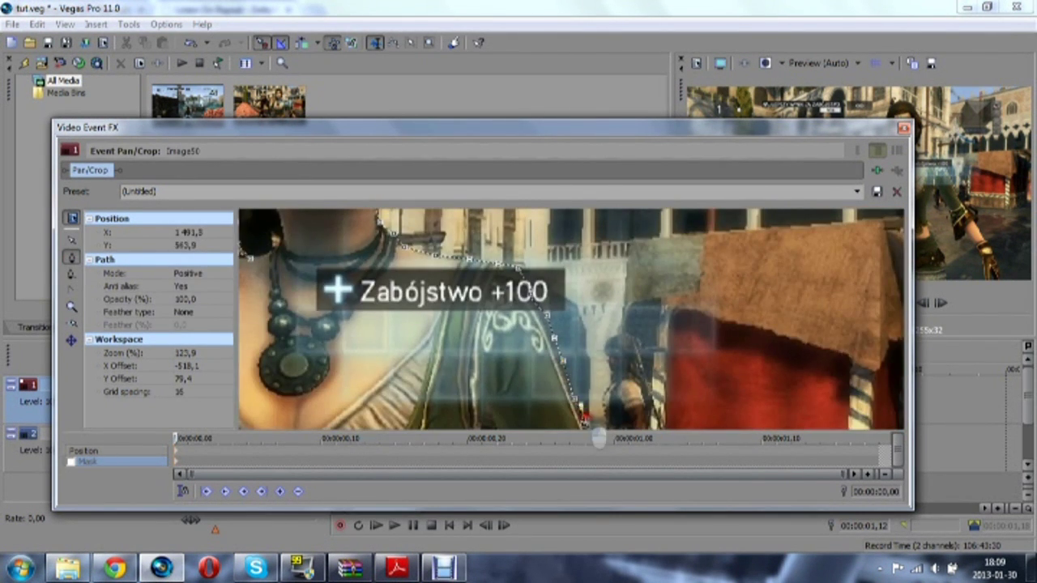
Continue the mask path down the outer sleeve, around the elbow cuff and along the forearm to the wrist.
scroll(599, 420, "down", 8)
left_click(71, 307)
left_click(589, 399)
left_click(603, 324)
scroll(603, 324, "down", 2)
left_click(71, 256)
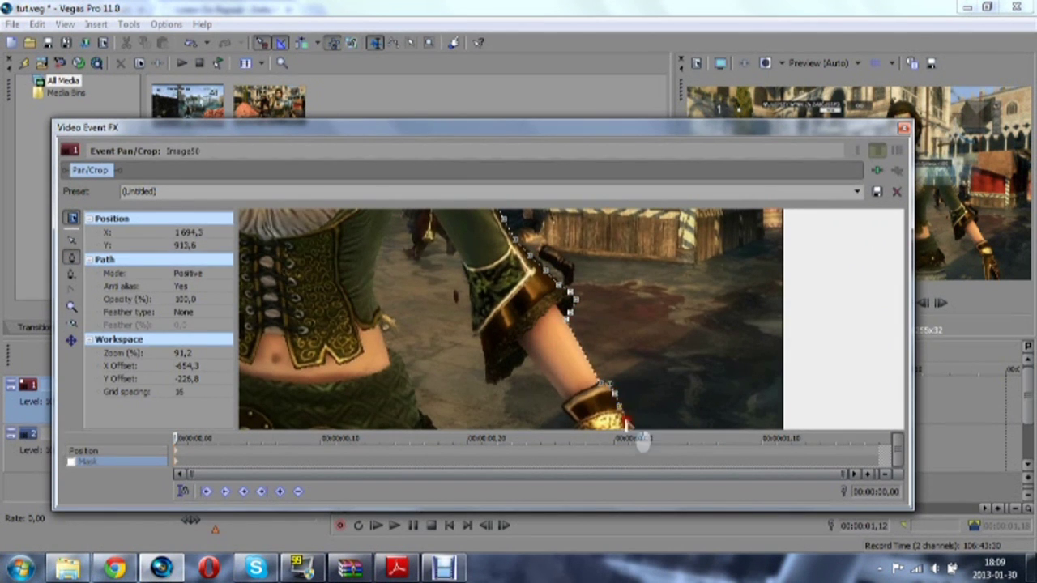
scroll(626, 422, "down", 2)
scroll(543, 340, "up", 5)
Trace the mask path down the outer edge of the woman's glove to the image's bottom edge and around her fingers.
left_click(543, 335)
left_click(556, 357)
left_click(565, 382)
left_click(570, 404)
scroll(572, 411, "down", 5)
left_click(578, 400)
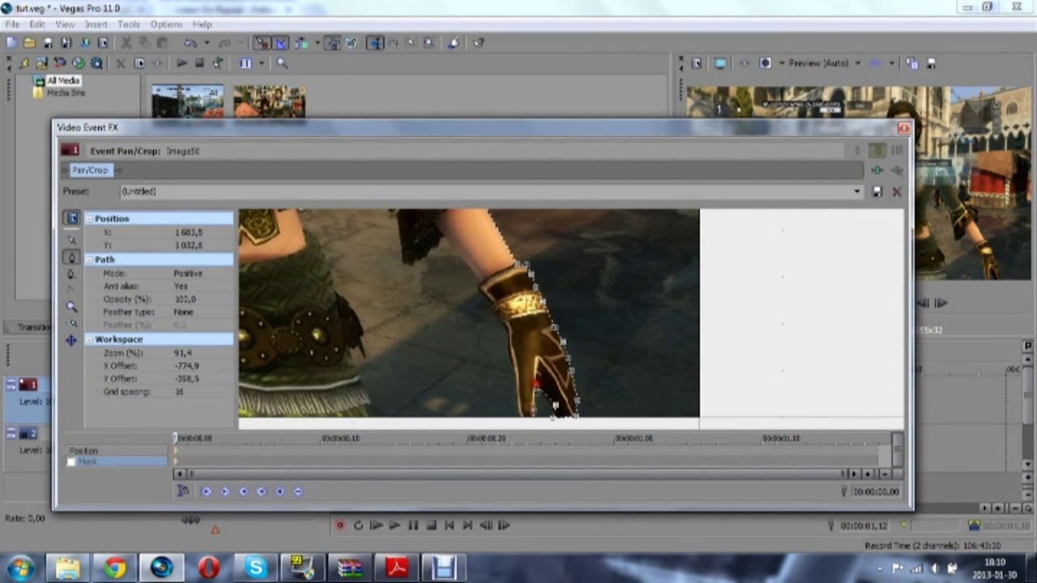
Trace the mask path back up the woman's inner forearm and around the hanging edge of her elbow cuff.
left_click(443, 233)
left_click(434, 249)
left_click(402, 262)
left_click(396, 214)
scroll(397, 219, "down", 4)
left_click(71, 307)
scroll(612, 413, "up", 5)
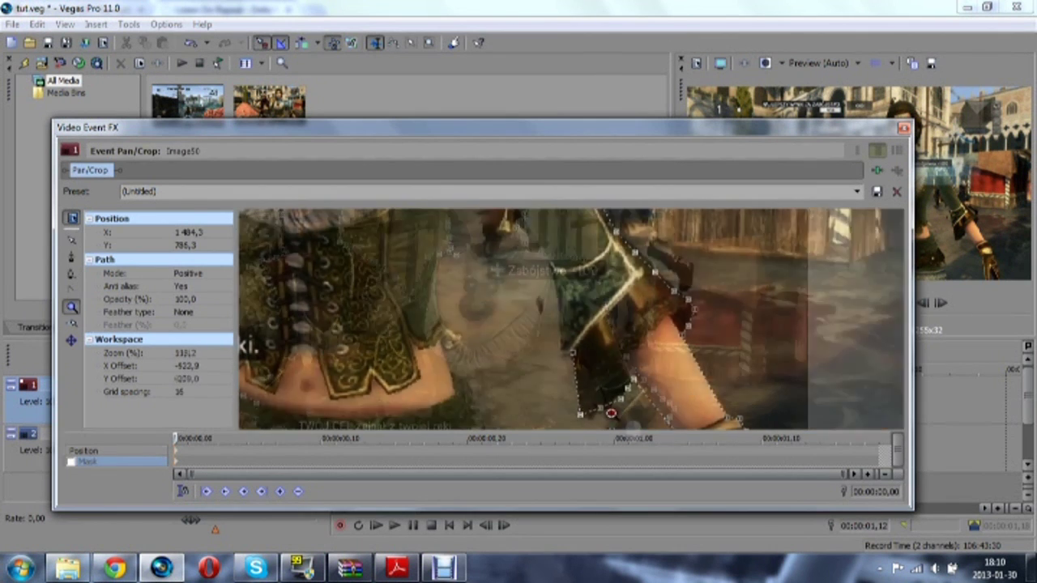
Continue the mask path up the woman's inner sleeve to her armpit and down the side of her bodice.
left_click(71, 257)
scroll(541, 247, "down", 2)
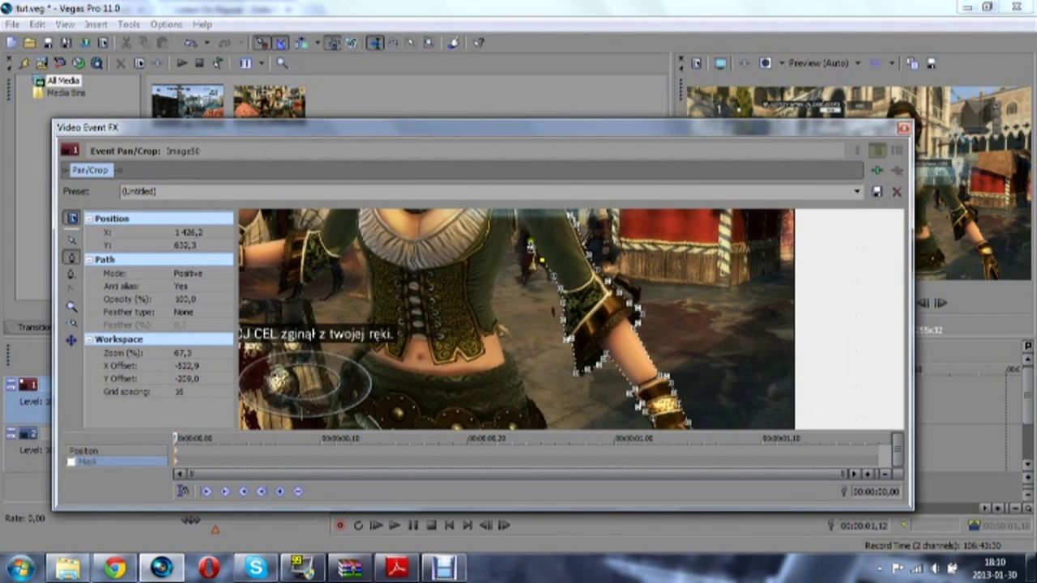
scroll(525, 239, "up", 3)
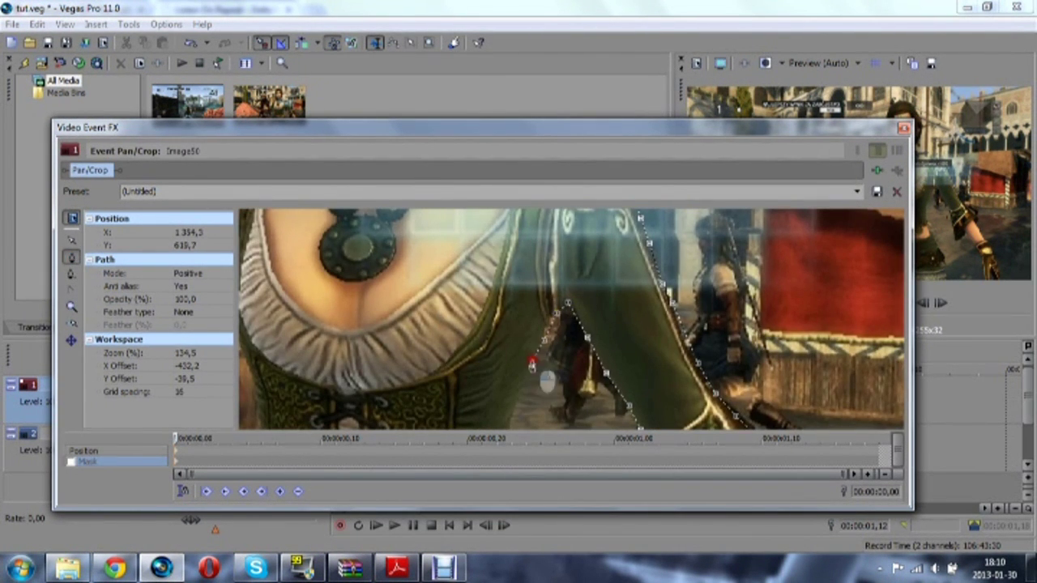
scroll(530, 425, "down", 2)
scroll(539, 419, "down", 1)
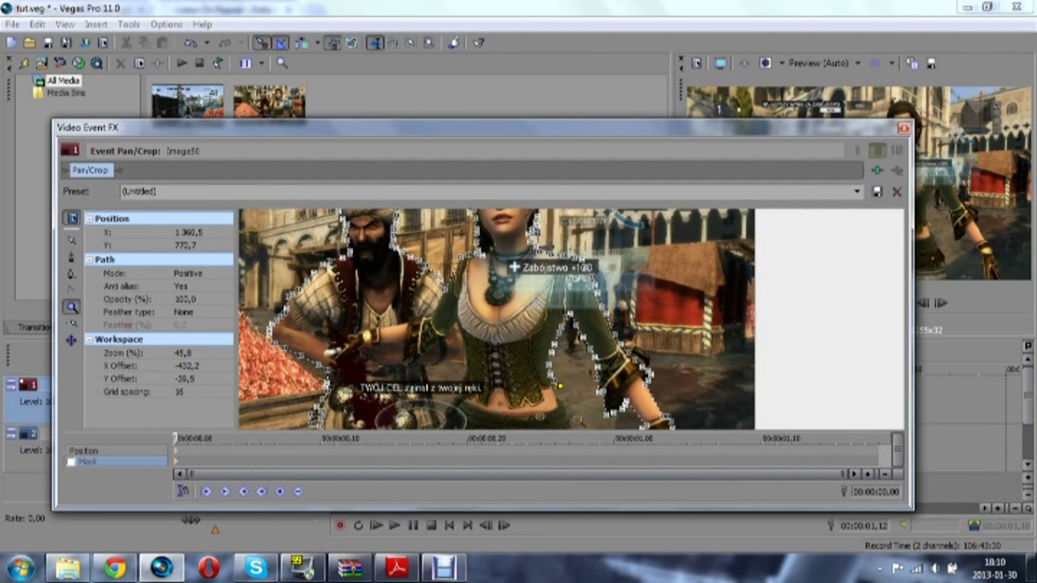
Trace the mask path around the woman's waist and down the outer edge of her hip and belt.
scroll(570, 421, "up", 2)
left_click(579, 292)
left_click(591, 293)
left_click(597, 306)
left_click(602, 326)
left_click(609, 344)
left_click(616, 358)
left_click(623, 363)
left_click(636, 382)
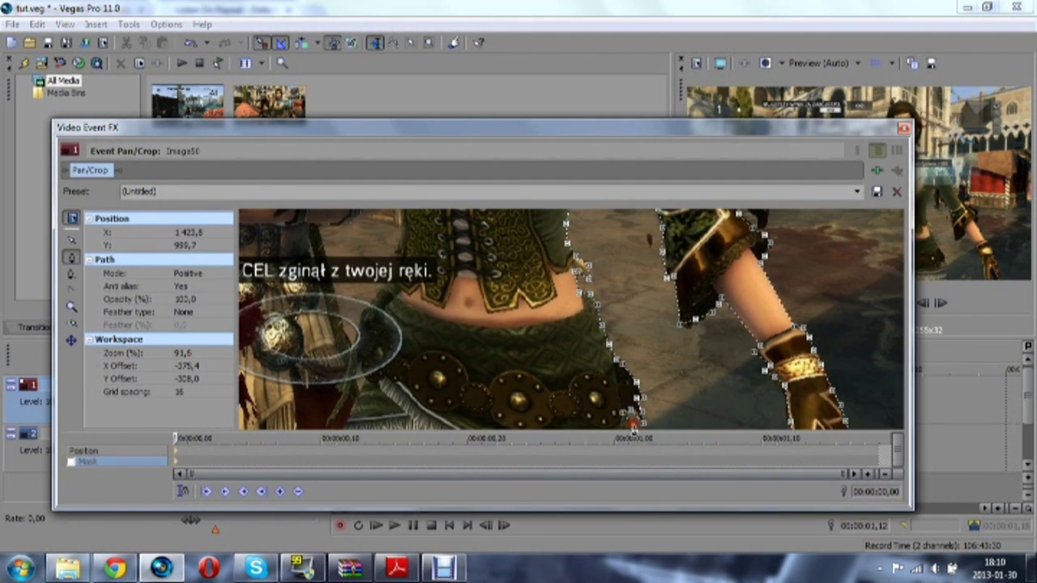
Extend the mask path down the skirt to the image's bottom edge and close it at its starting point by the man's leg.
scroll(633, 425, "down", 1)
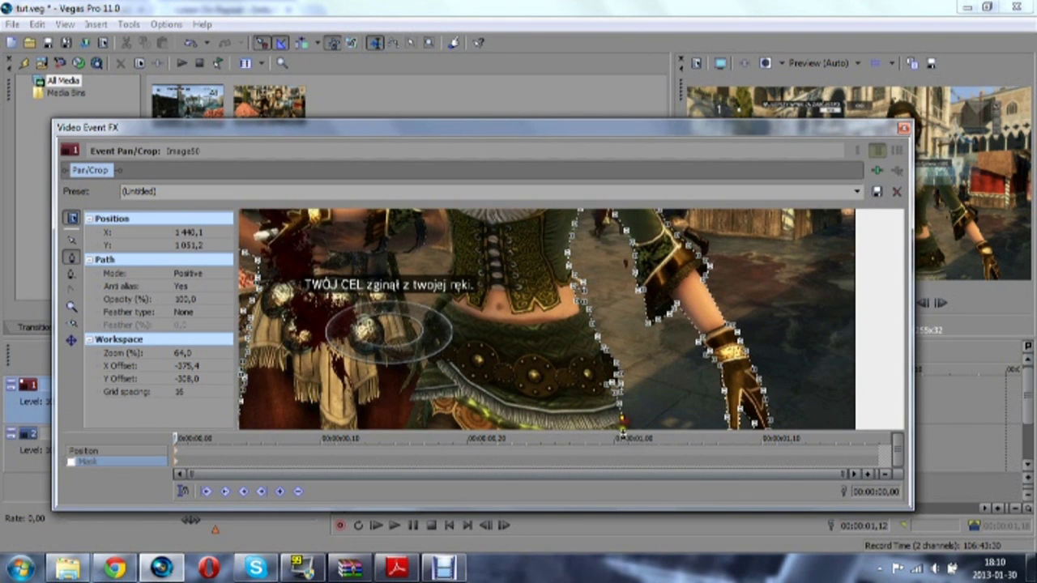
scroll(620, 430, "down", 2)
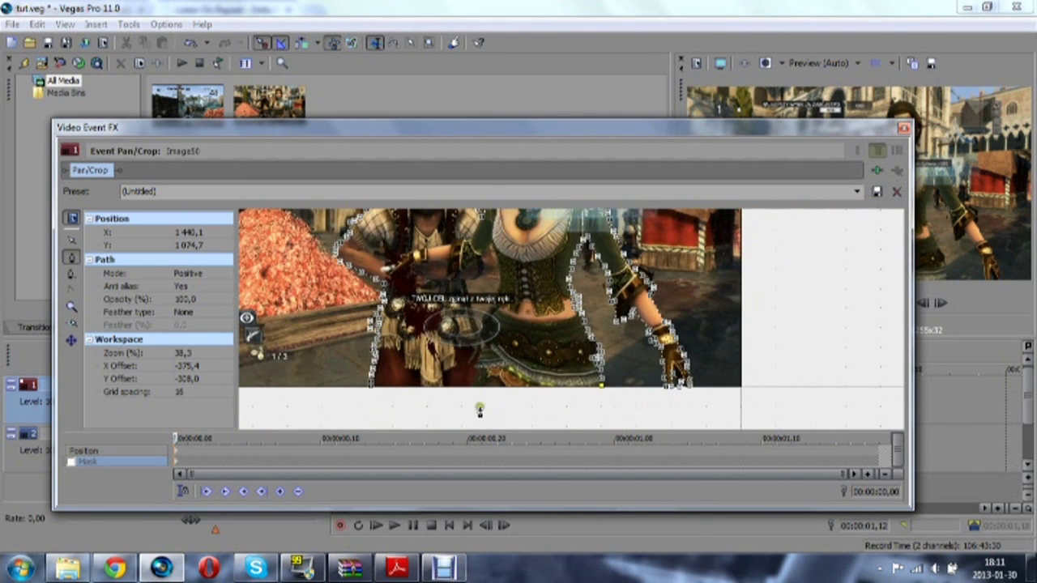
left_click(369, 390)
left_click(370, 390)
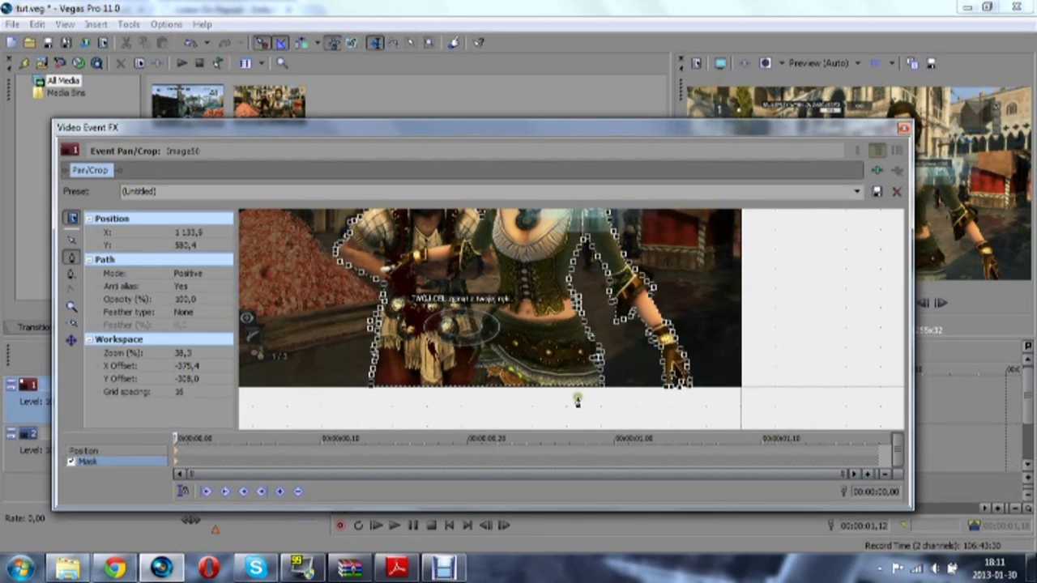
Start a second mask path around the background gap between the characters, following the woman's bodice down and the man's side back up.
left_click(71, 307)
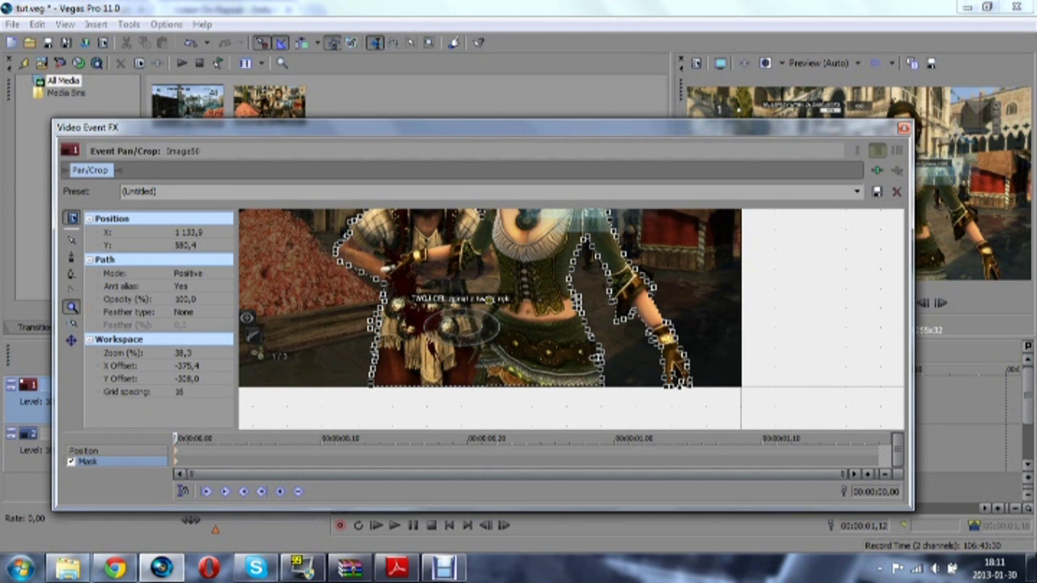
left_click(489, 300)
left_click(576, 223)
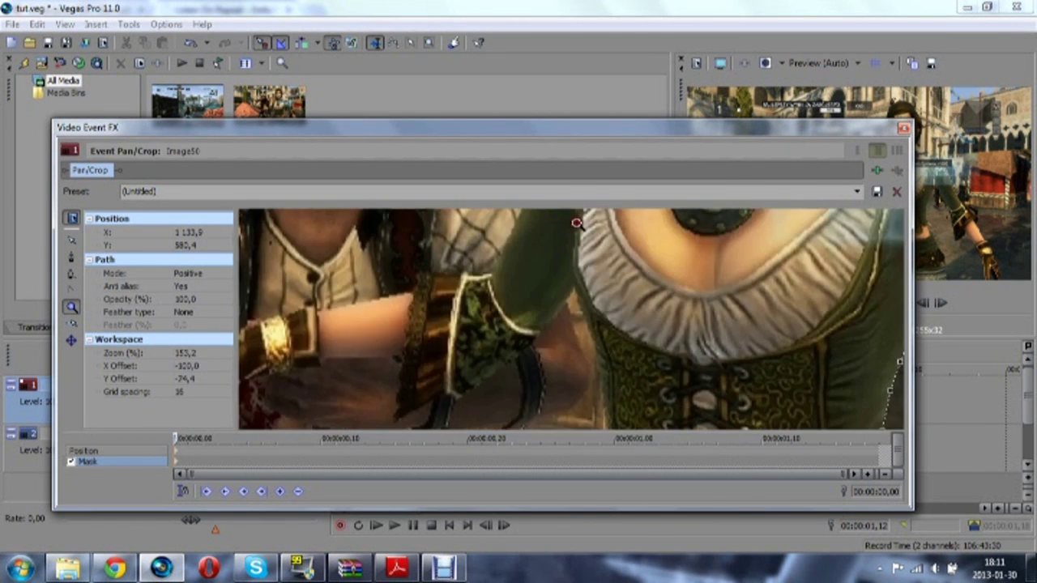
left_click(71, 260)
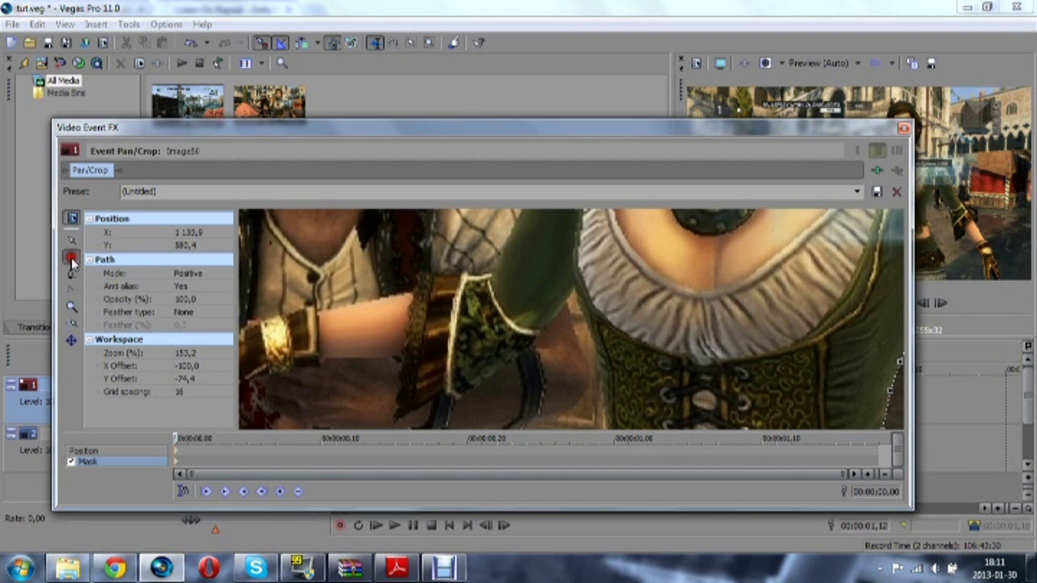
left_click(565, 302)
left_click(595, 341)
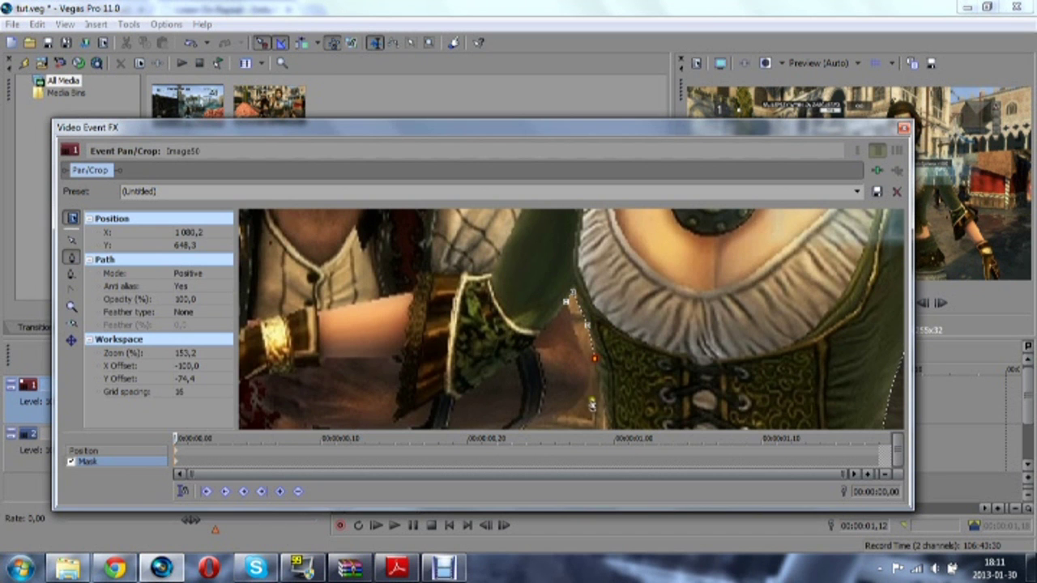
scroll(591, 404, "down", 2)
scroll(596, 405, "down", 2)
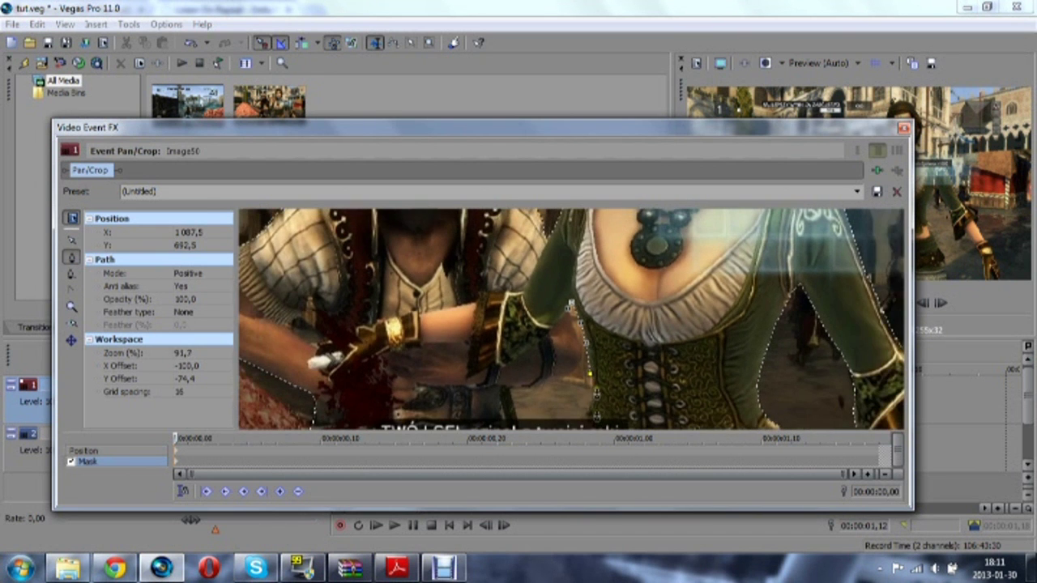
scroll(582, 424, "down", 2)
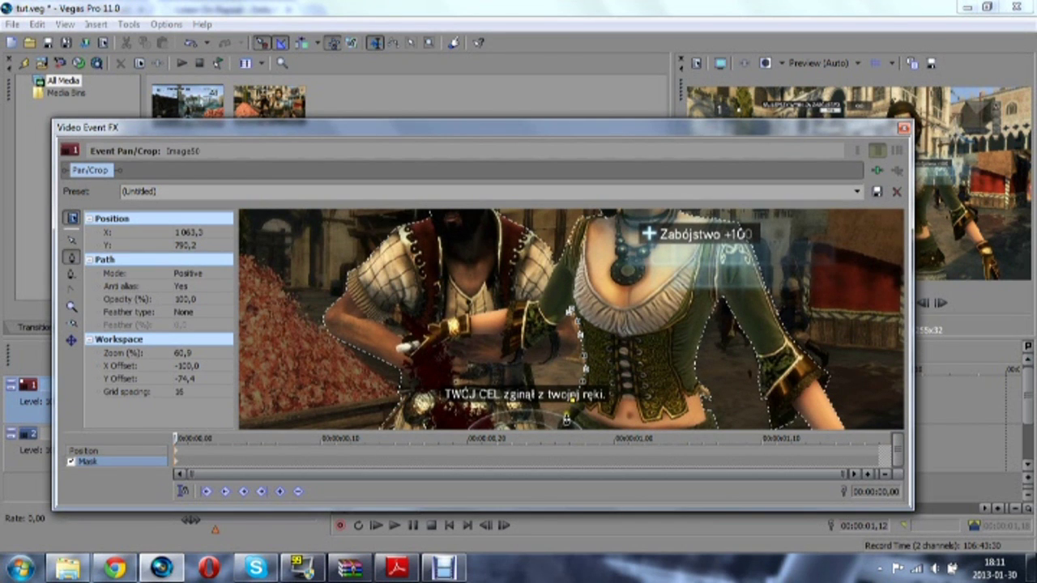
left_click_drag(578, 433, 559, 365)
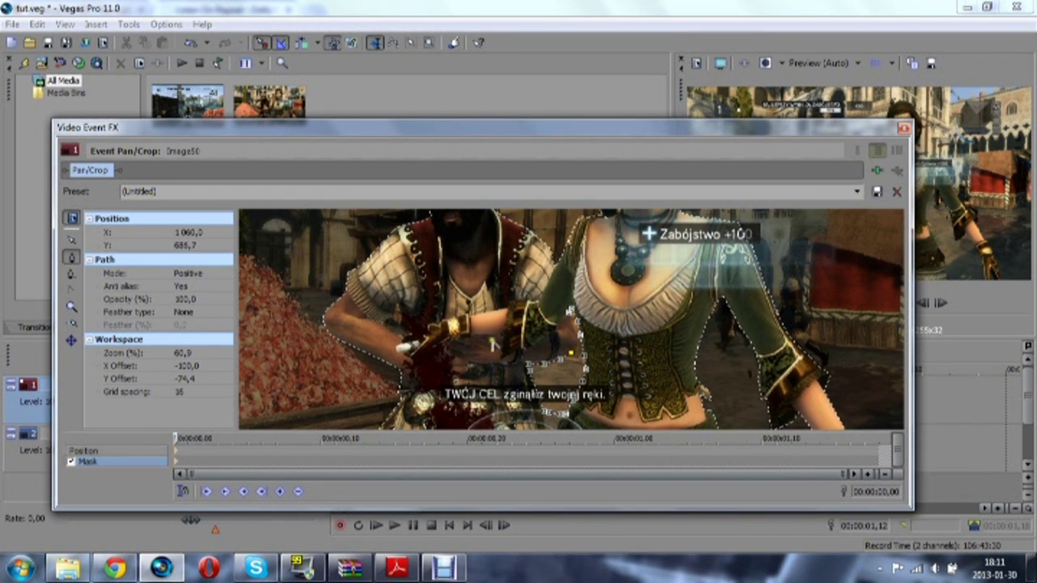
Trace the gap path along the man's elbow up to the woman's armpit and close it.
left_click(71, 306)
left_click(561, 329)
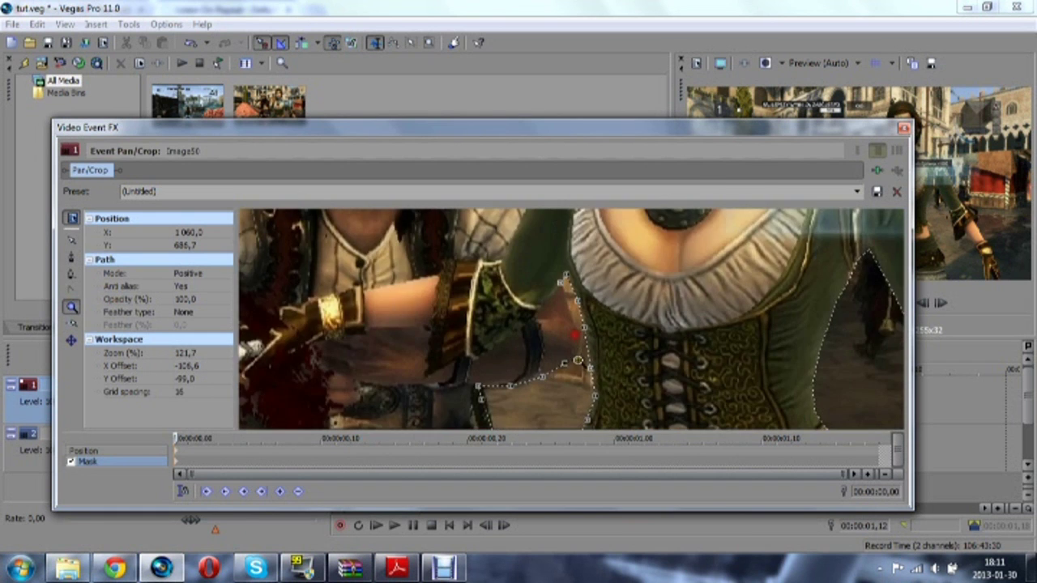
left_click(575, 339)
left_click(72, 256)
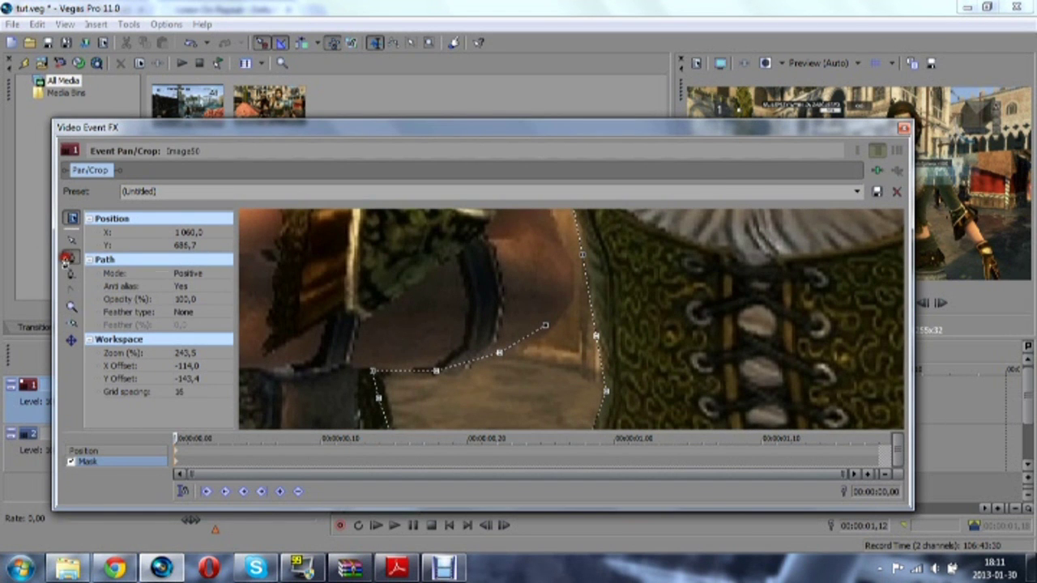
scroll(552, 228, "down", 2)
left_click(545, 214)
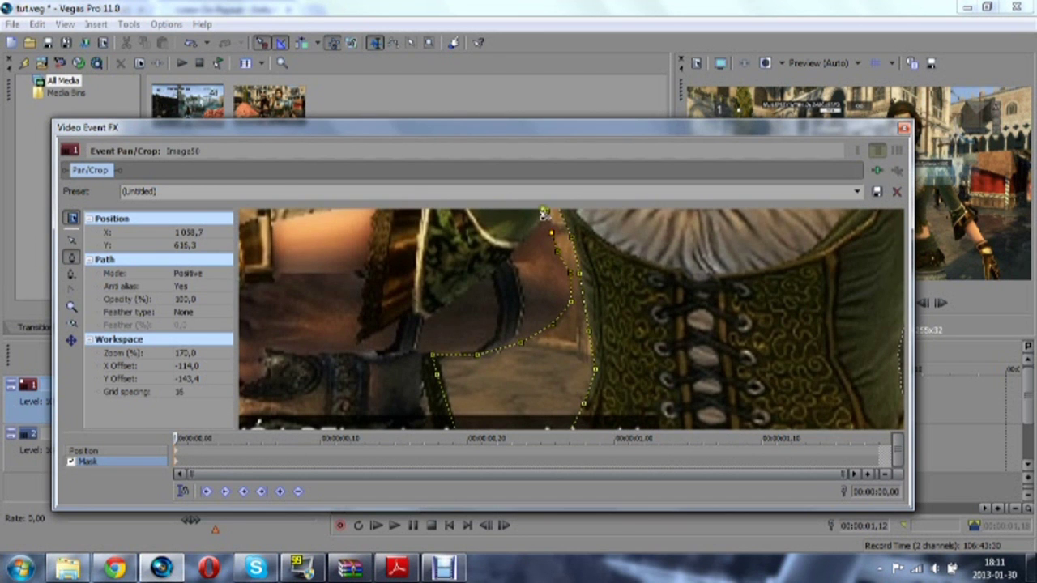
Set the mode of the path around the gap between the characters to Negative.
left_click(195, 274)
left_click(226, 274)
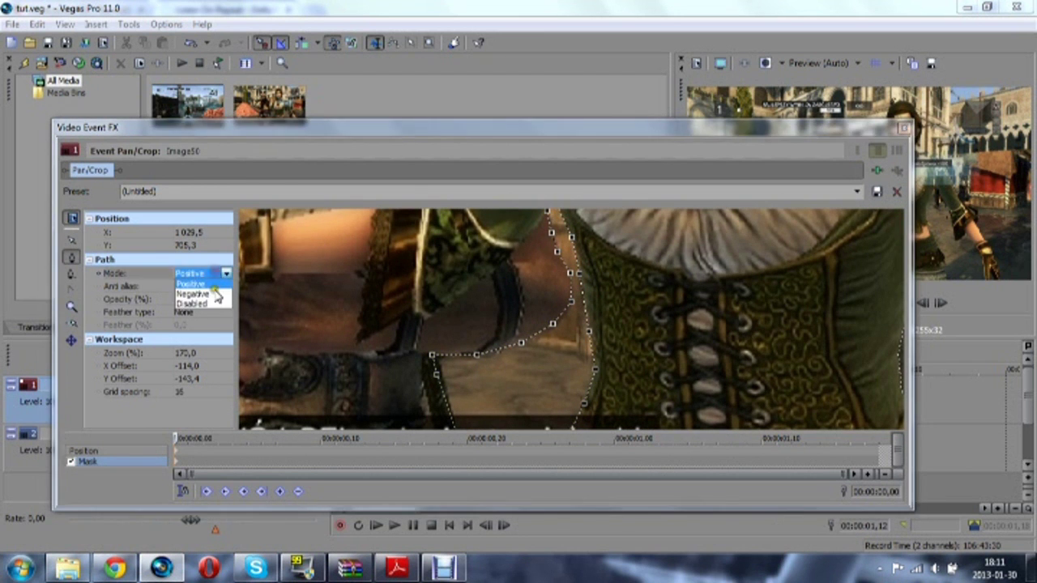
left_click(213, 287)
Trace a closed mask path around the small background gap between the man's sleeve, vest and bent forearm.
scroll(608, 378, "down", 4)
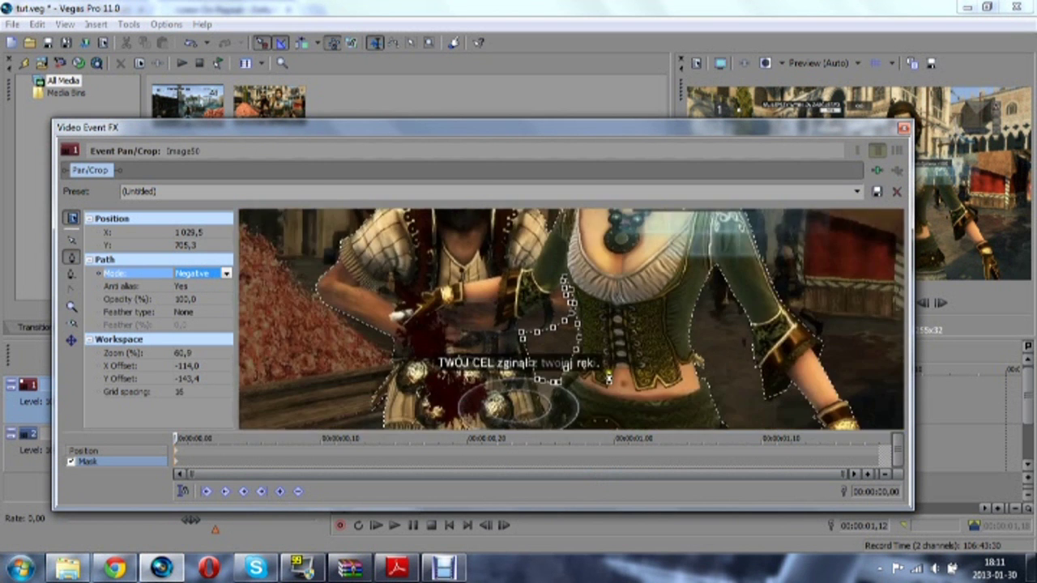
scroll(389, 328, "down", 1)
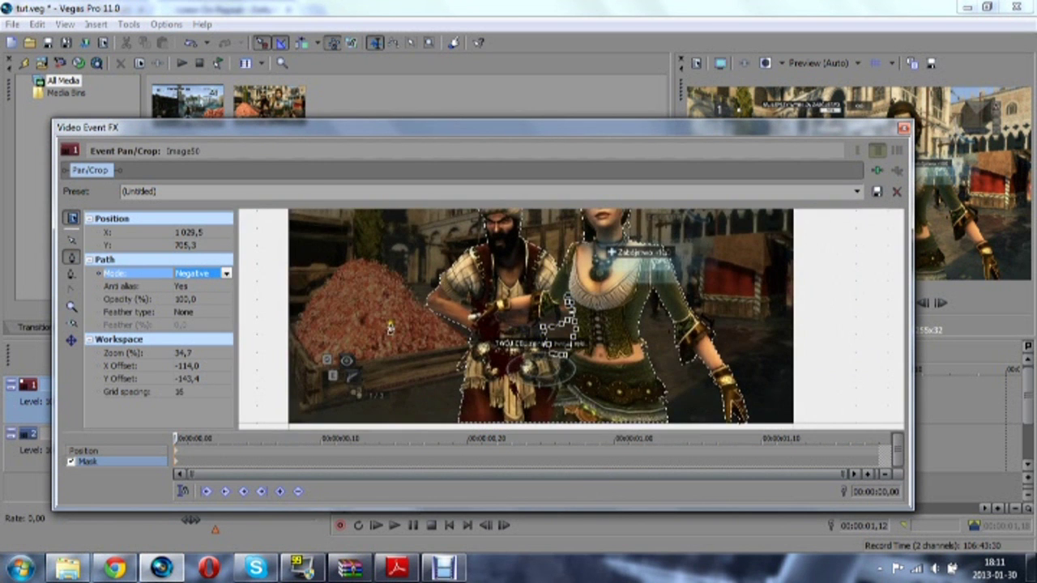
left_click(71, 307)
left_click(454, 306)
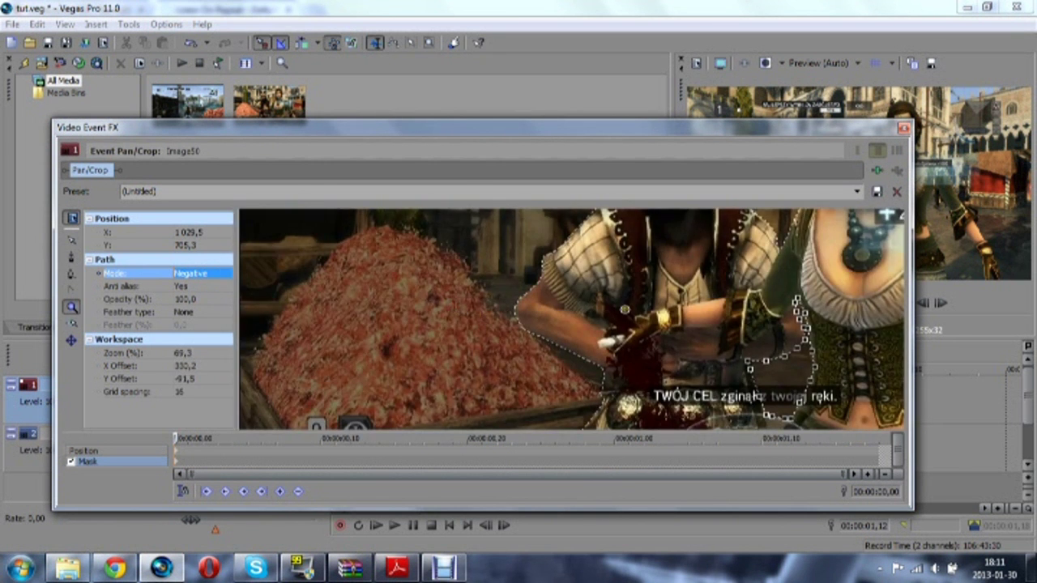
left_click(625, 310)
left_click(71, 257)
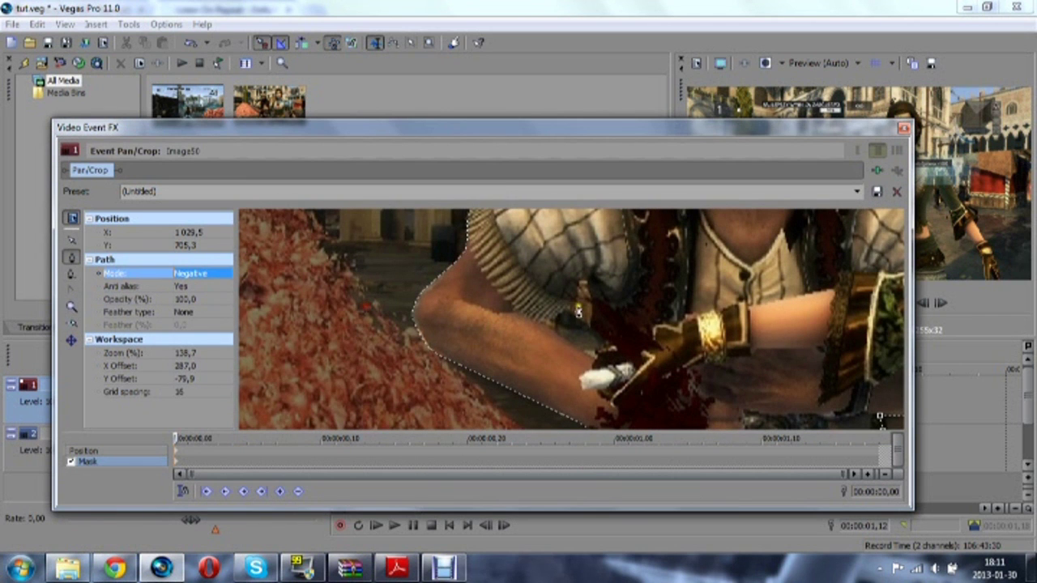
left_click(581, 283)
left_click(596, 318)
left_click(585, 352)
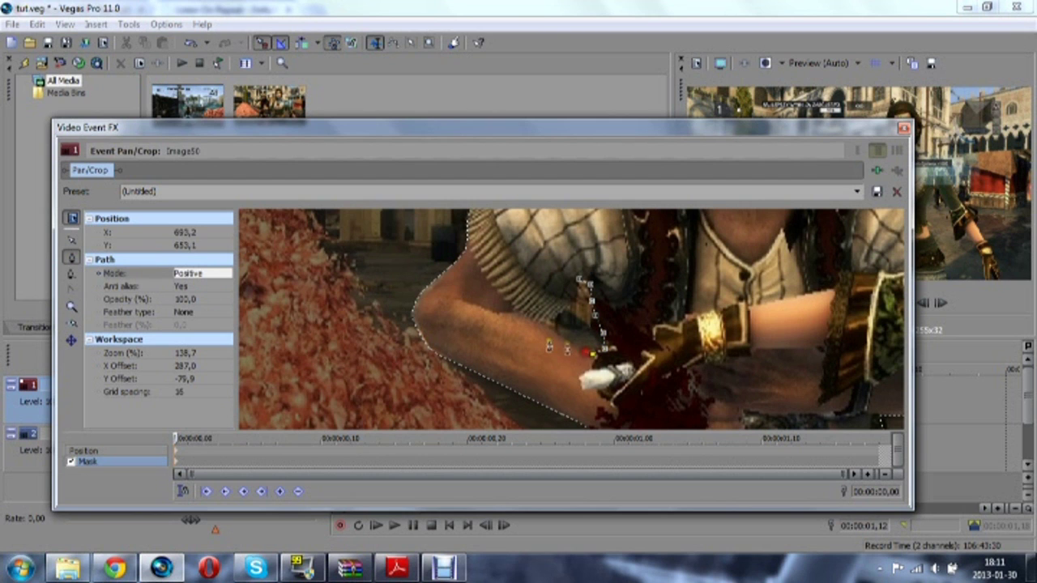
left_click(562, 339)
left_click(554, 326)
left_click(560, 308)
left_click(579, 285)
Set the path around the gap inside the man's arm to Negative mode and close the event's crop window.
left_click(217, 275)
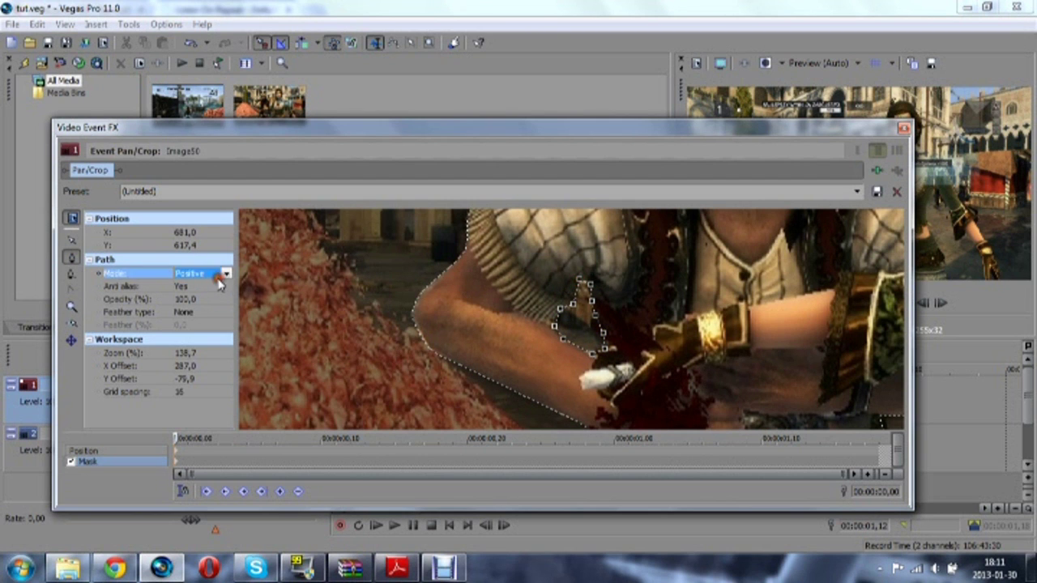
left_click(227, 275)
left_click(230, 297)
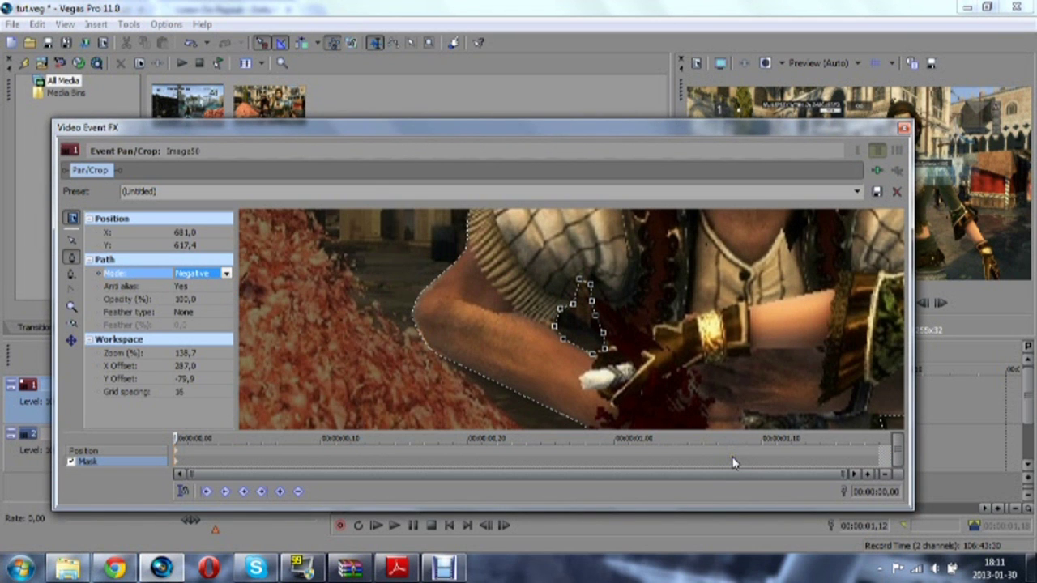
scroll(769, 300, "down", 4)
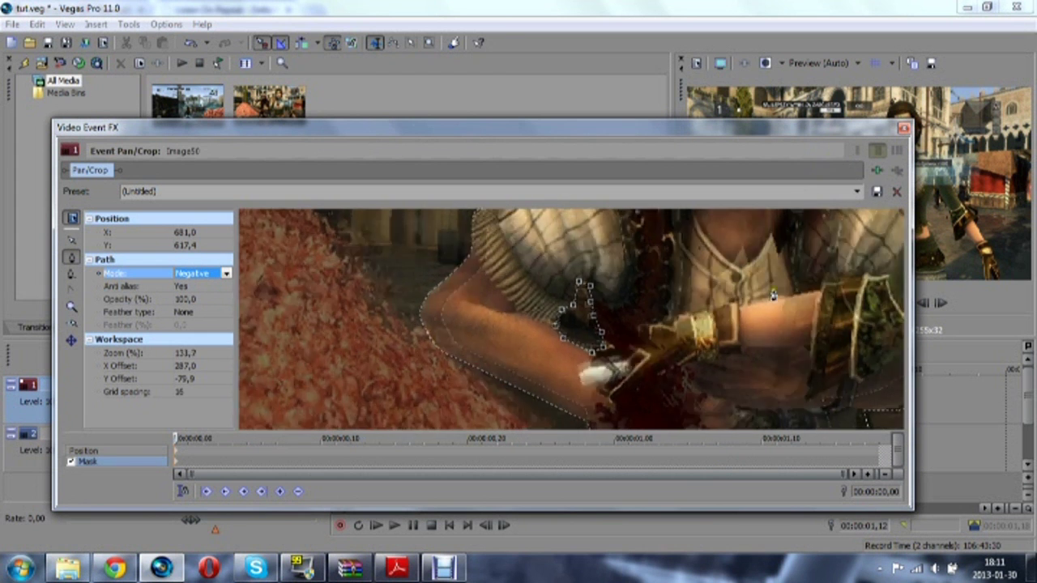
scroll(770, 300, "down", 6)
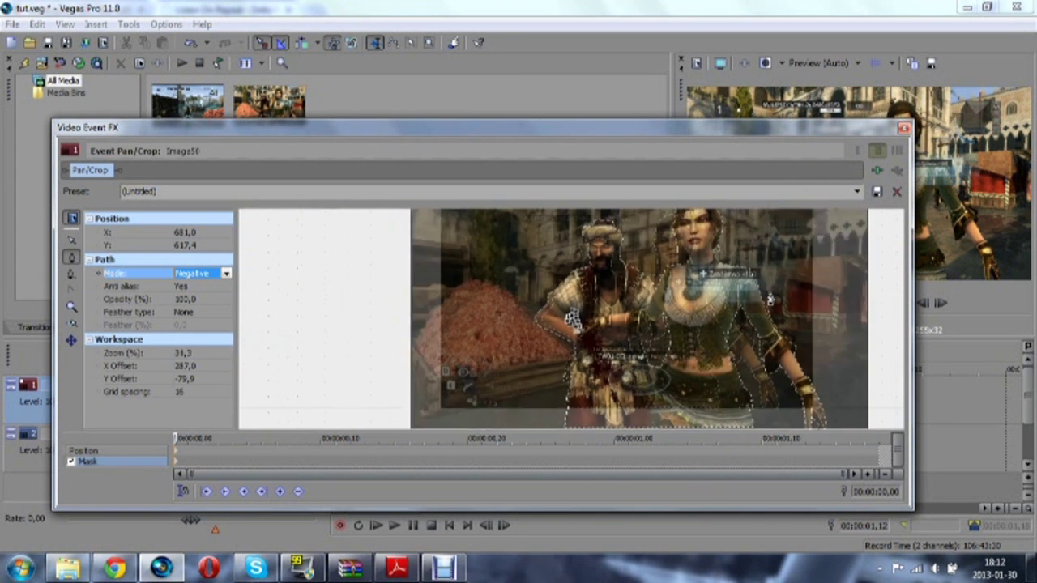
left_click(907, 130)
Check the masked still in the preview at 00:00:01,19 and 00:00:01,23.
double_click(419, 420)
left_click(422, 409)
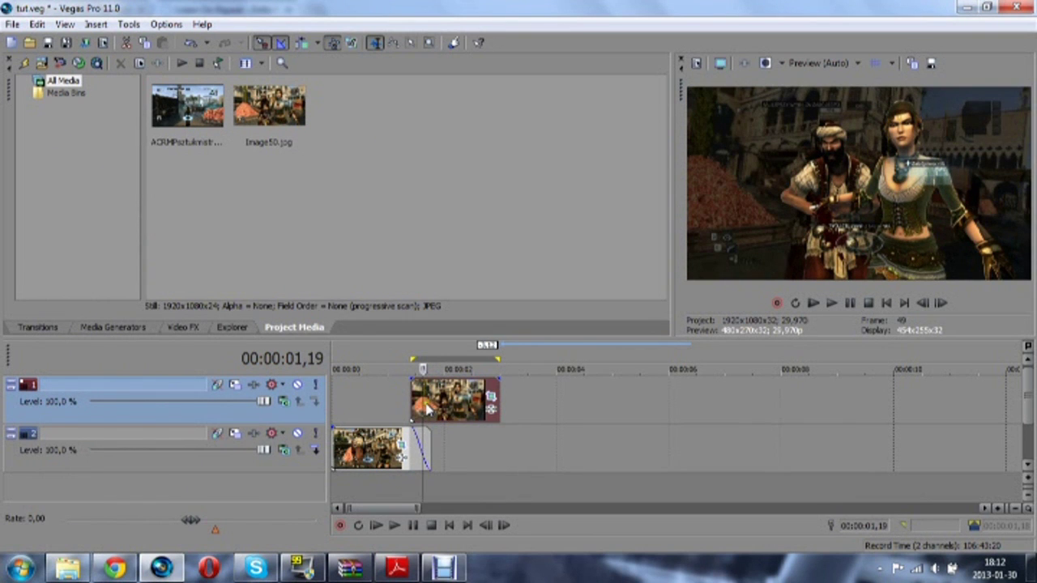
left_click(431, 413)
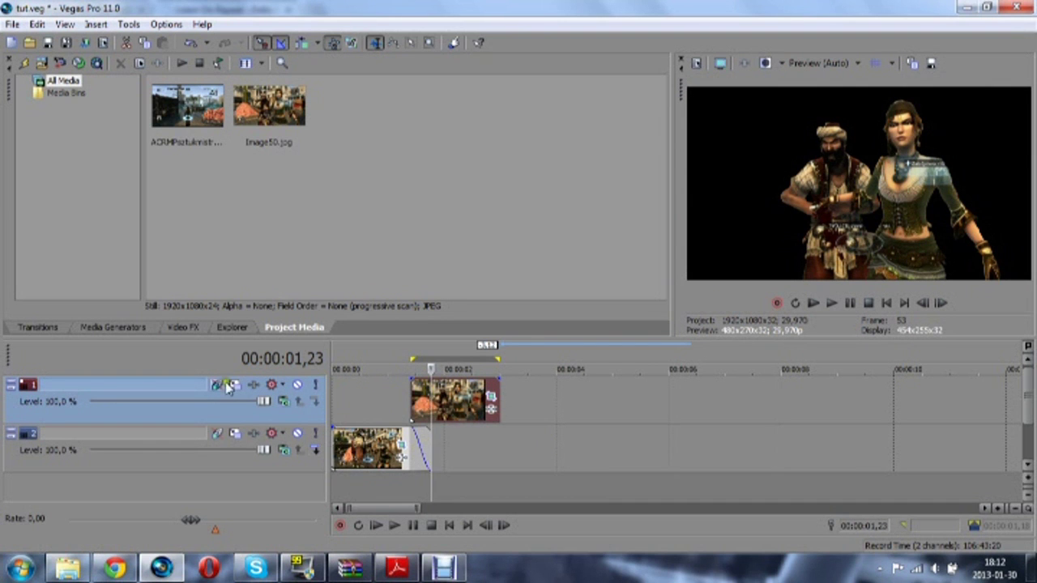
Add a Color Gradient generated media event with the Elliptical White to Black preset to the timeline.
left_click(54, 328)
left_click(108, 326)
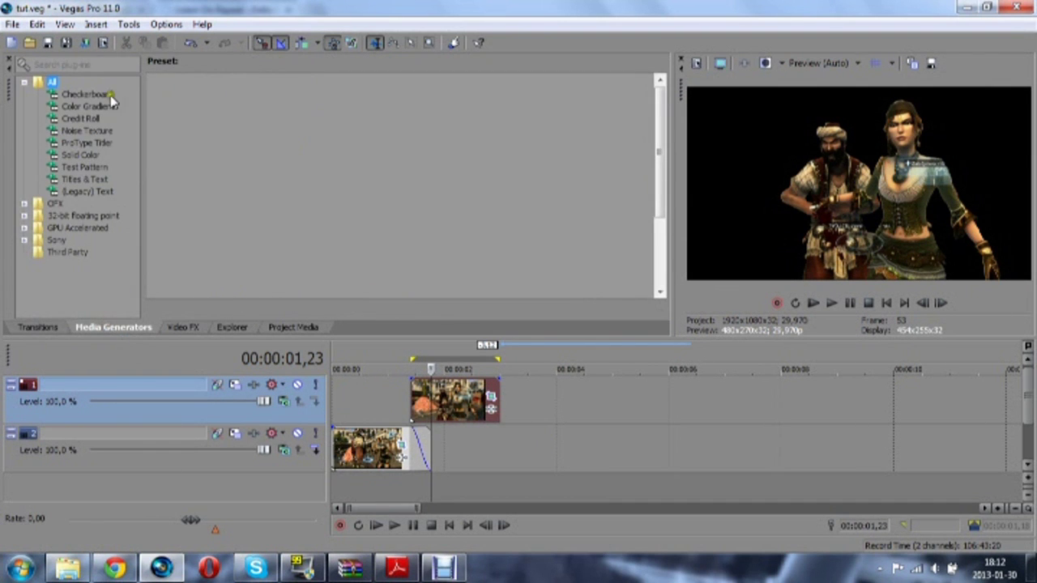
left_click(90, 107)
left_click_drag(497, 140, 447, 463)
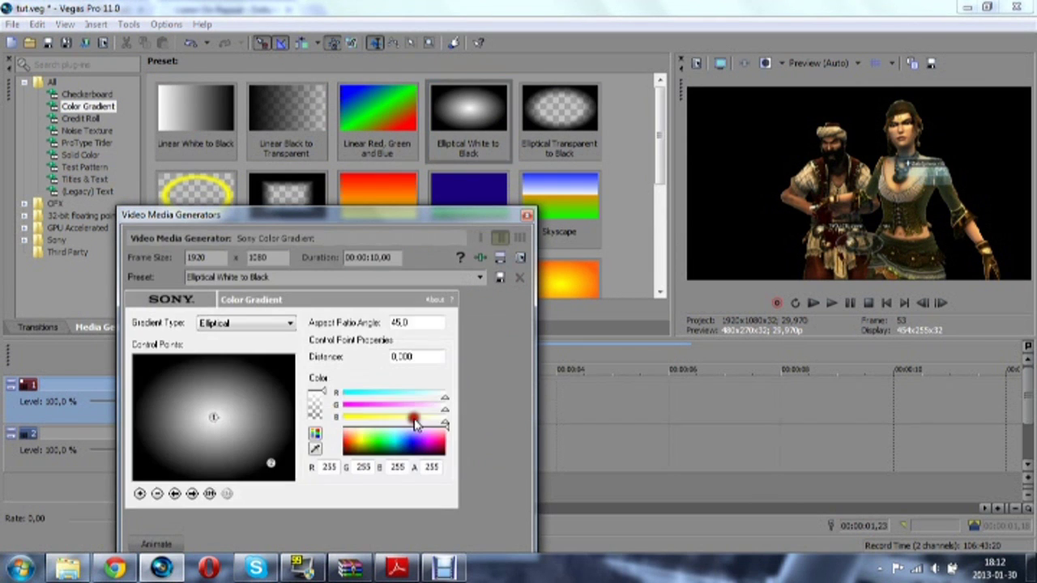
Move the gradient's black control point out to the corner at distance 0,707 and darken the centre point to RGB 81, 81, 81.
left_click_drag(270, 463, 324, 498)
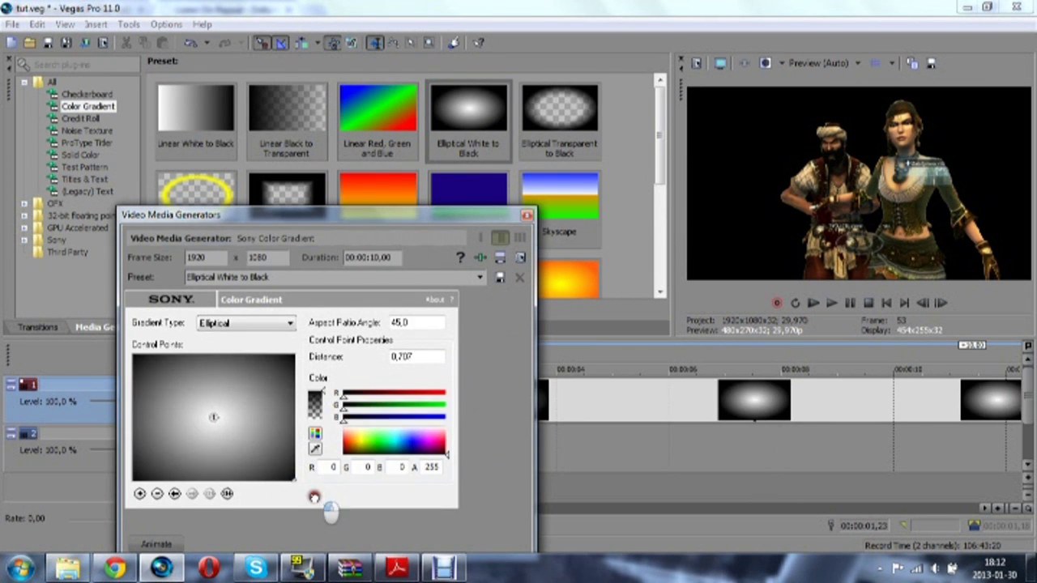
left_click(210, 415)
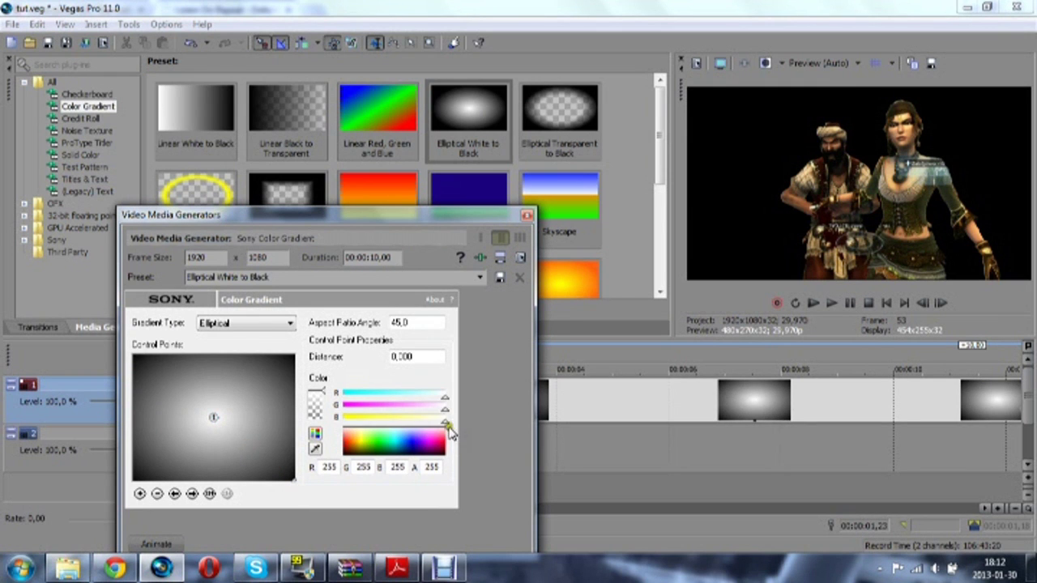
left_click(448, 445)
left_click(451, 454)
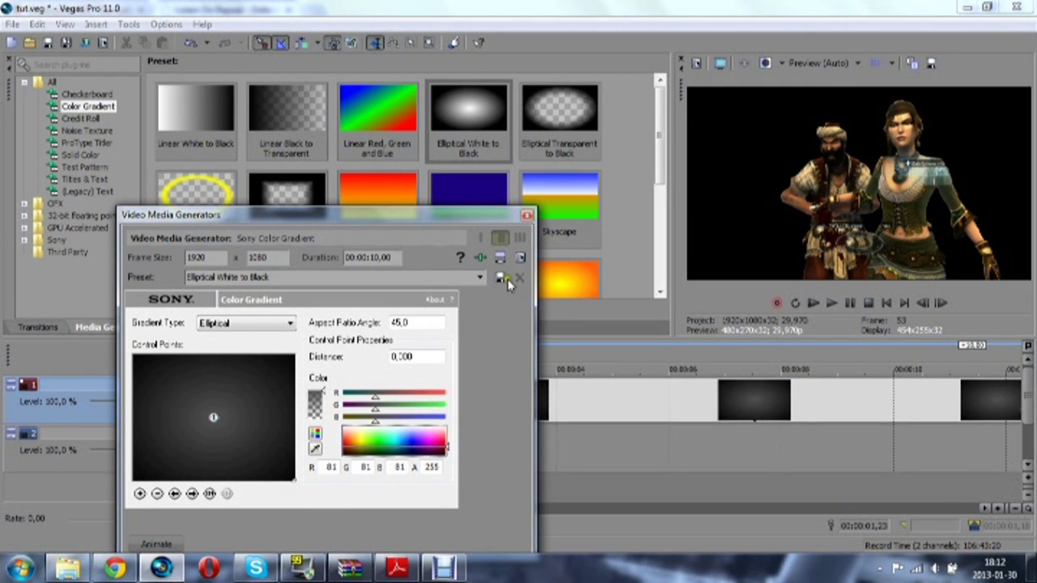
left_click(527, 214)
Move the gradient event onto a new track beneath the other two, starting with the masked still, and mute track 2.
left_click(557, 408)
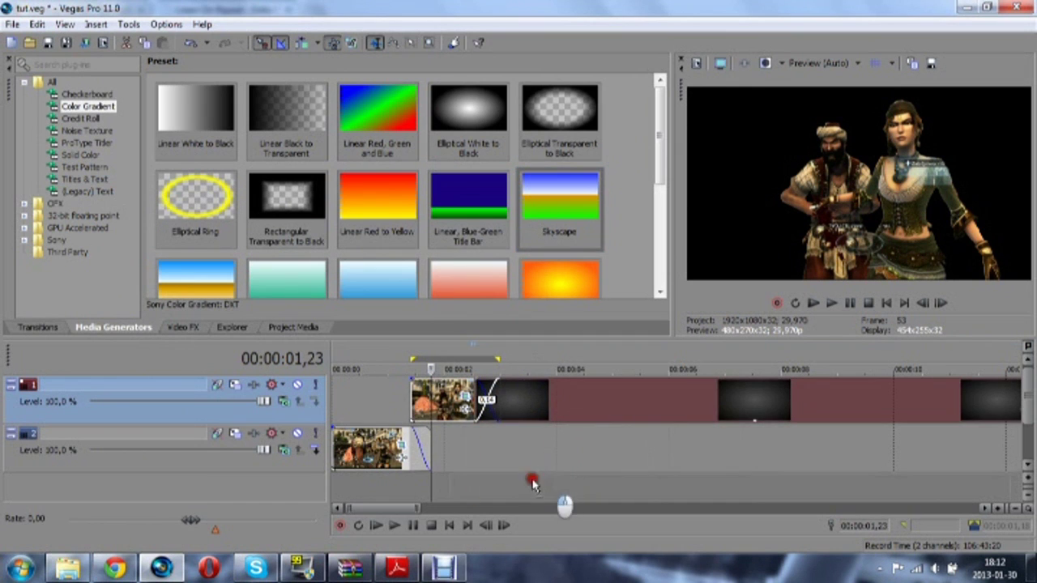
left_click_drag(497, 479, 481, 468)
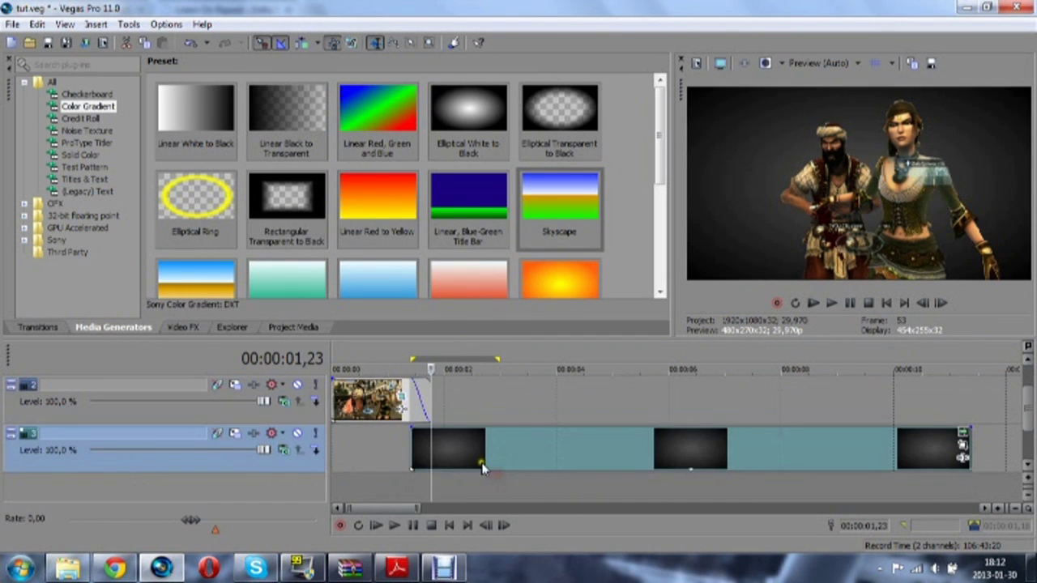
left_click_drag(1023, 435, 1026, 396)
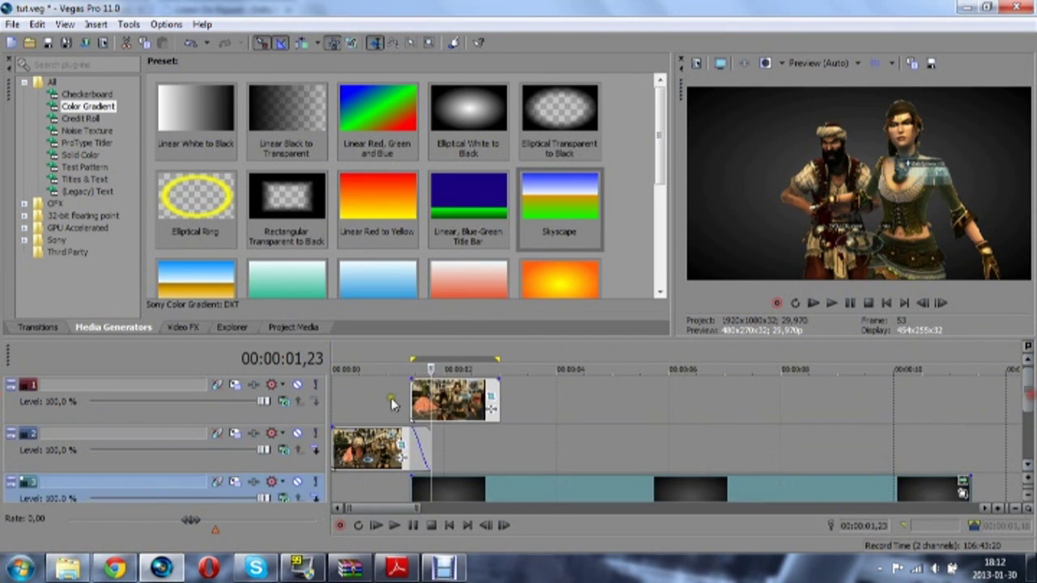
left_click(421, 402)
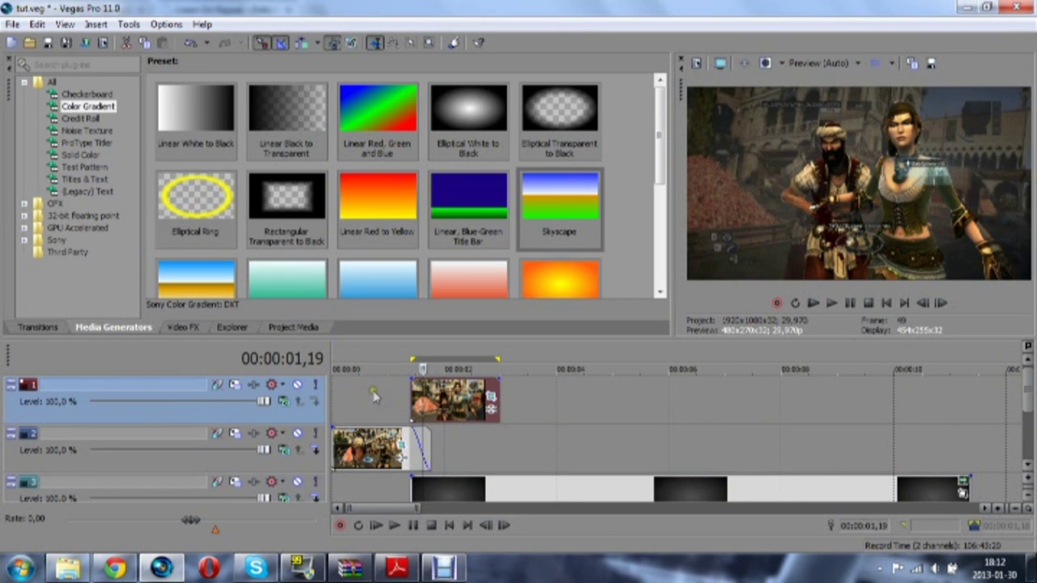
left_click(297, 433)
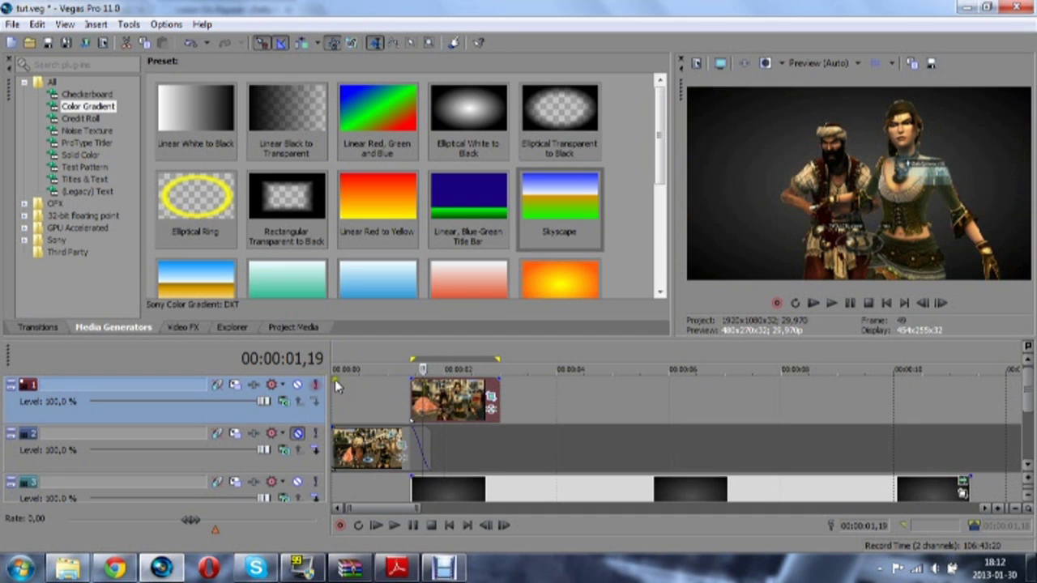
Enable the 2D Shadow and 2D Glow in track 1's Track Motion.
left_click(236, 385)
left_click(232, 538)
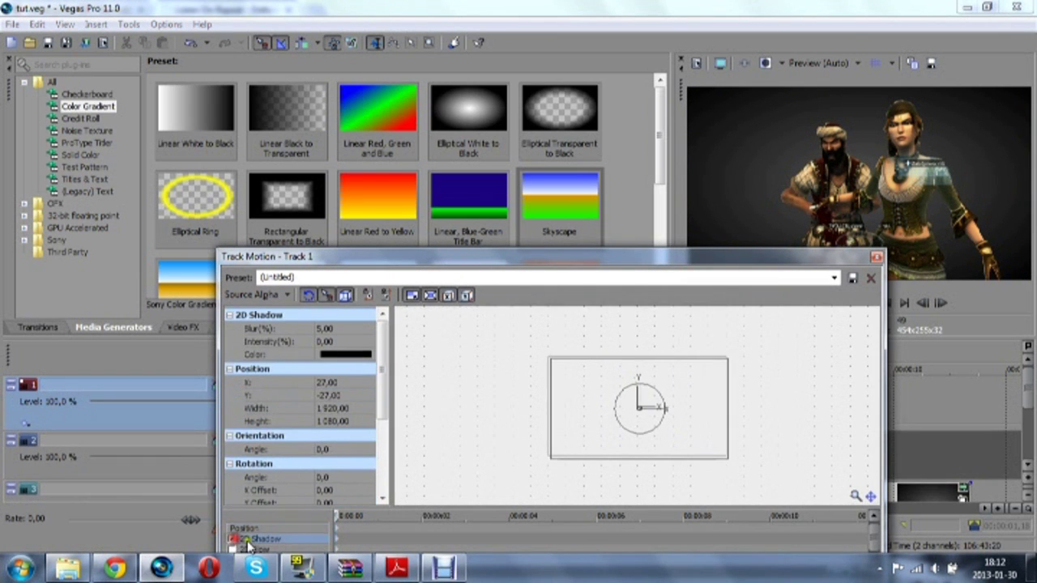
left_click(232, 549)
left_click(387, 210)
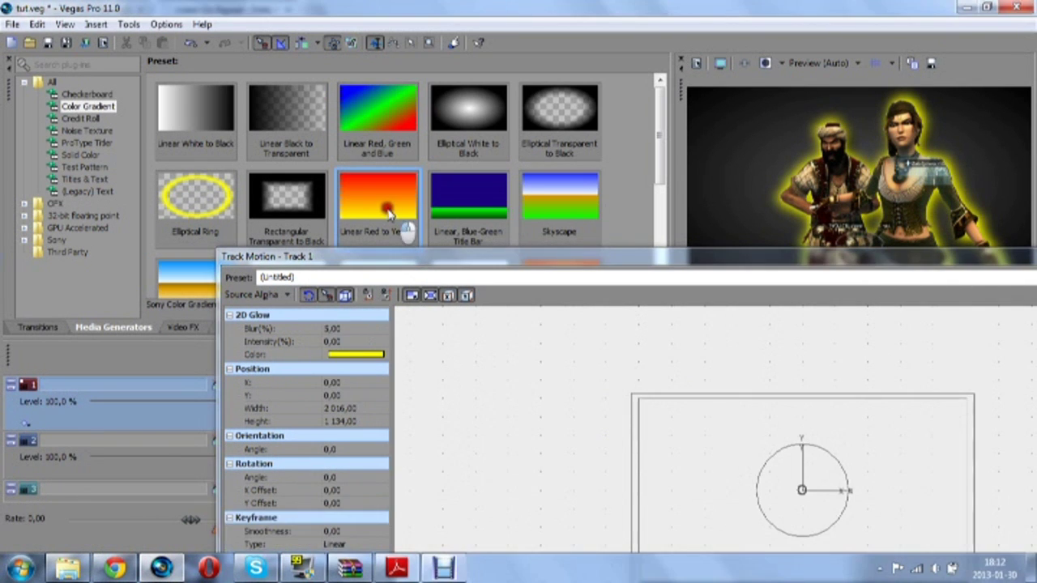
left_click_drag(435, 266, 322, 173)
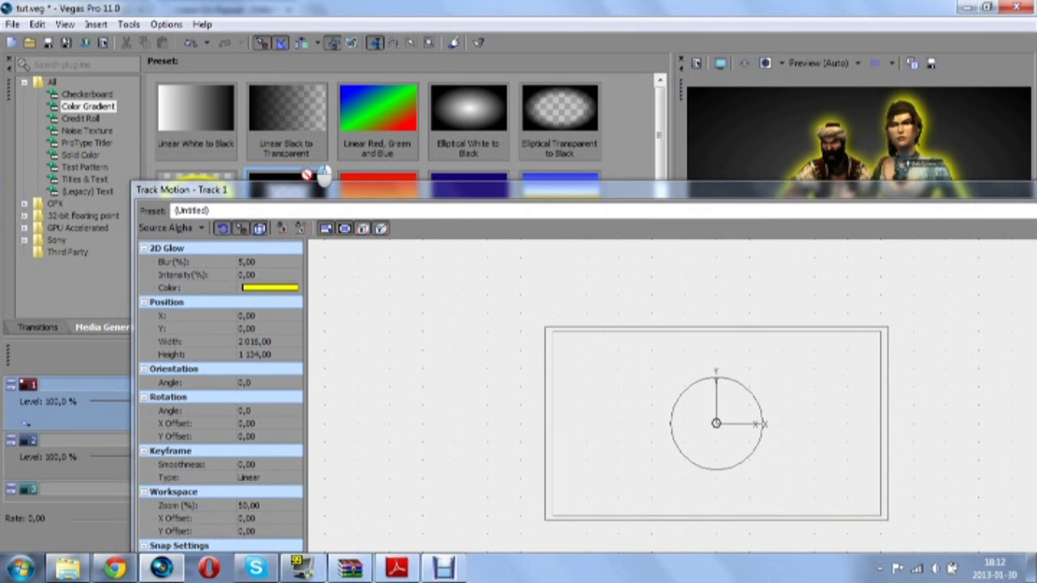
Change the colour of track 1's 2D Glow to white.
left_click(278, 292)
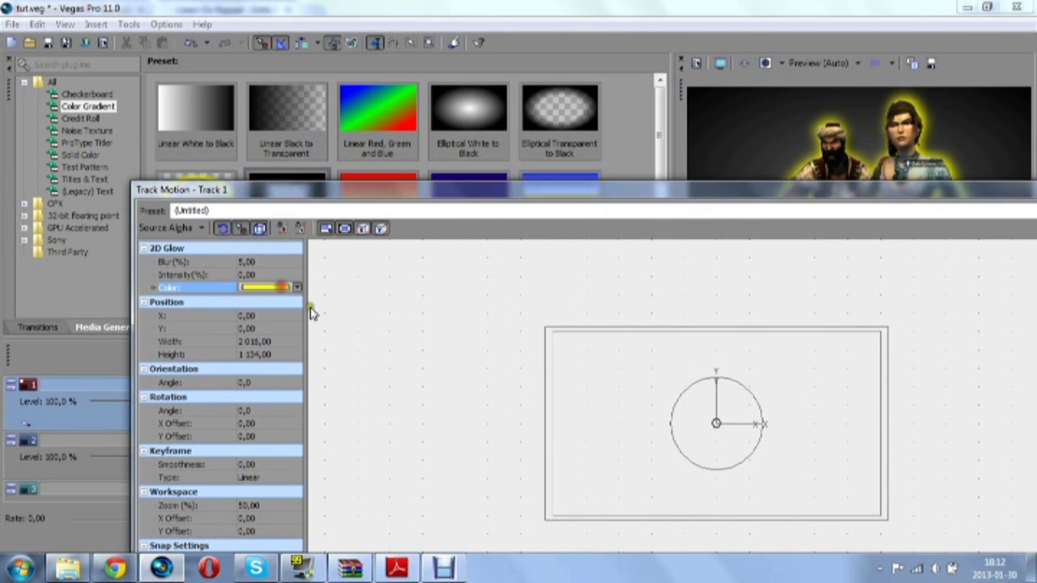
left_click(297, 288)
left_click_drag(299, 358, 317, 354)
left_click(319, 272)
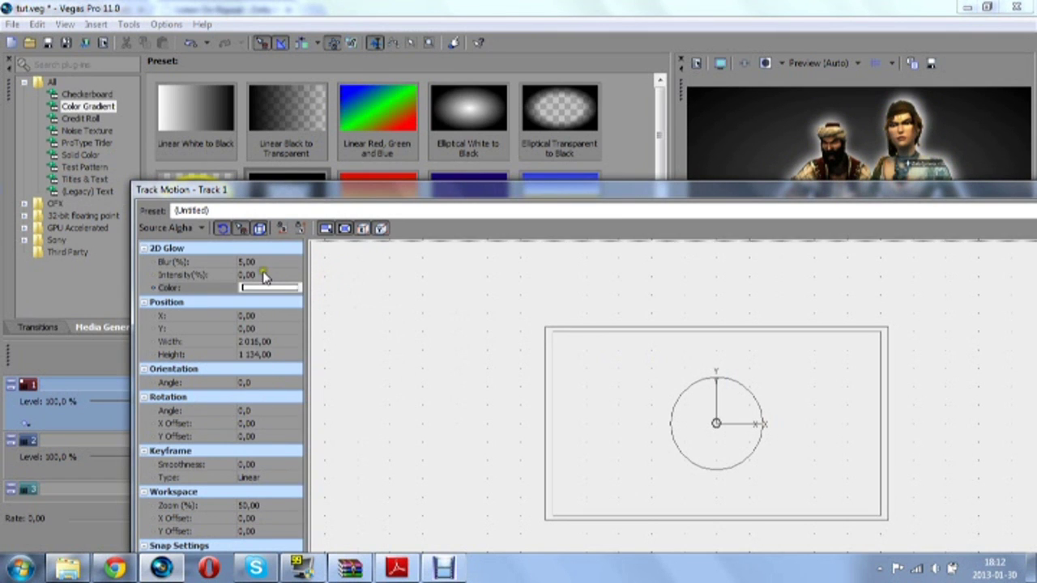
Set the 2D Glow's blur to 0,00, adjust its intensity for a solid outline, and close Track Motion.
left_click(274, 262)
left_click_drag(288, 263, 288, 263)
left_click(289, 276)
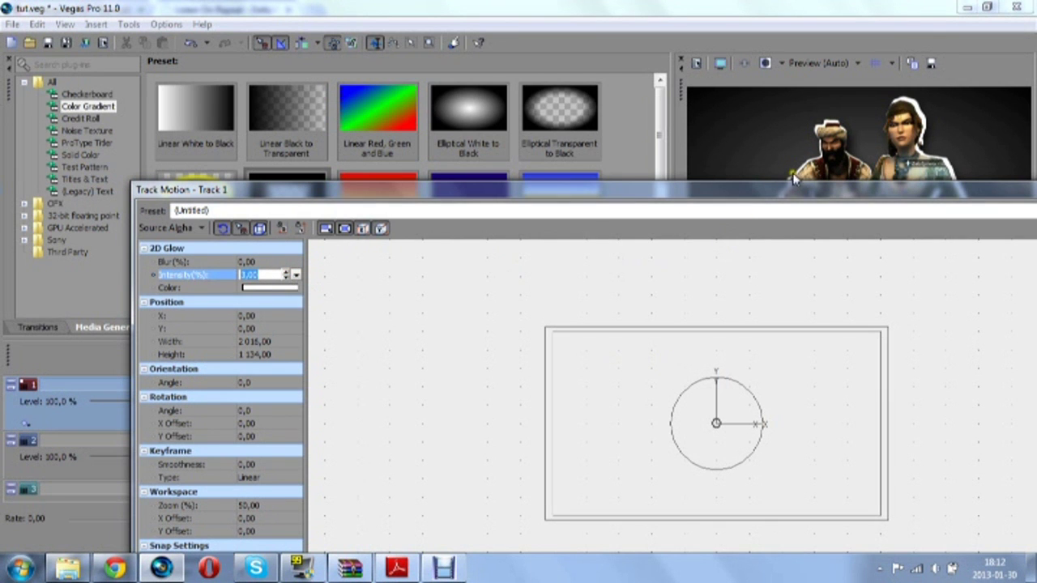
left_click(614, 226)
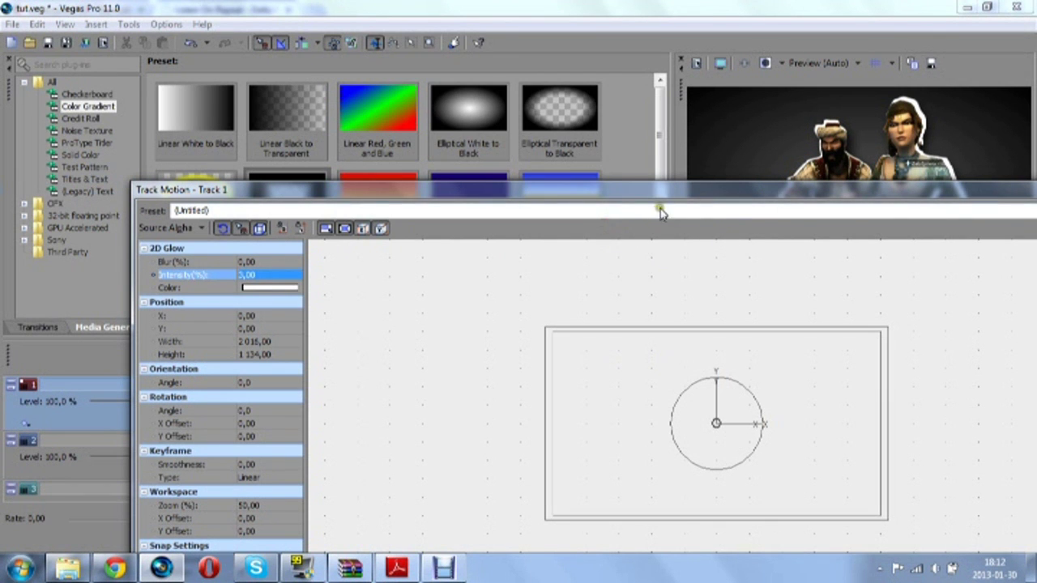
left_click_drag(705, 200, 579, 206)
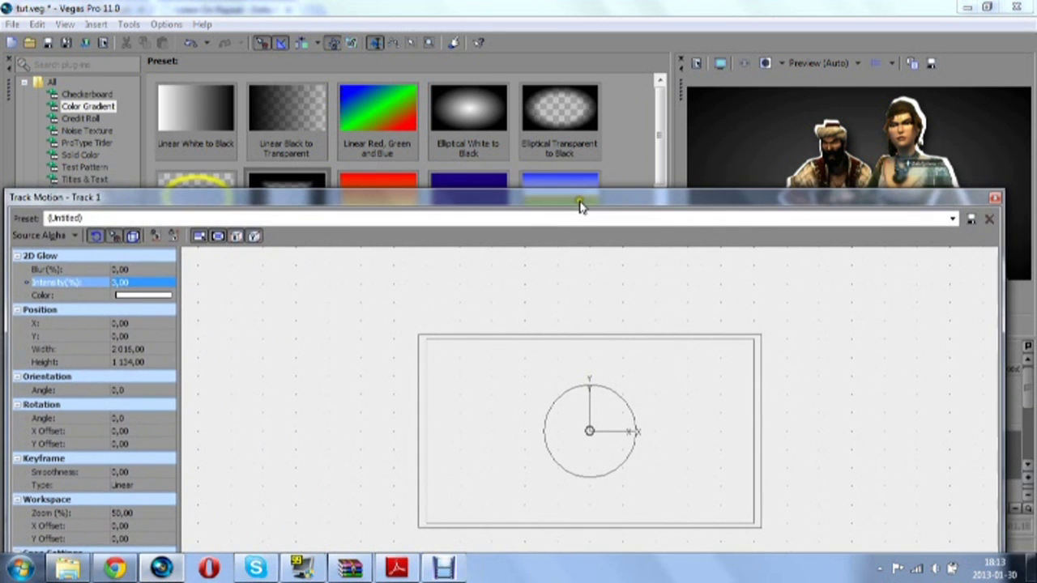
left_click(996, 198)
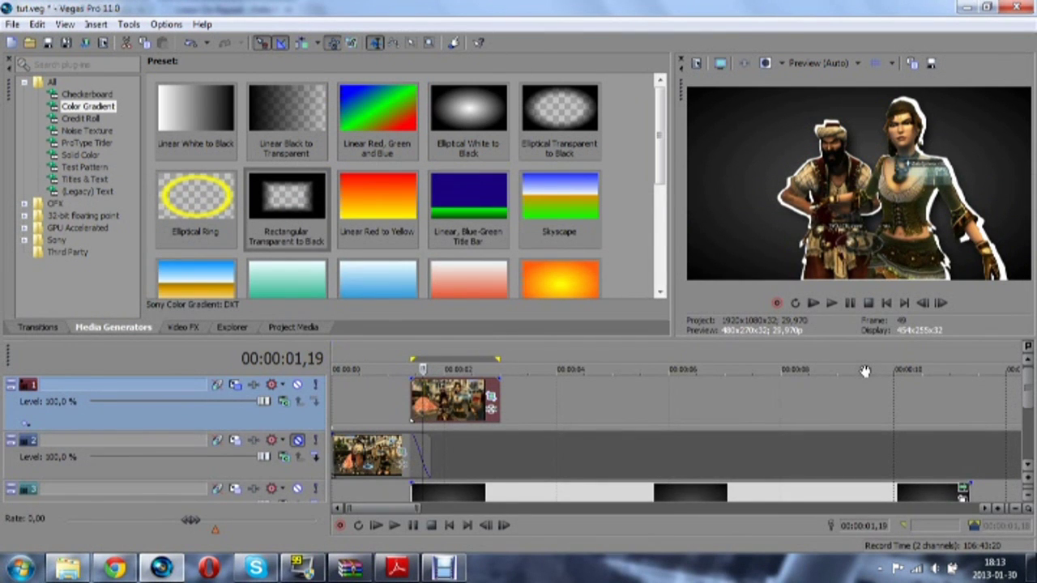
Add a fade-in to the masked still on track 1, running from 00:00:01,12 to 00:00:01,23.
scroll(664, 417, "up", 3)
left_click_drag(501, 384, 524, 409)
double_click(511, 417)
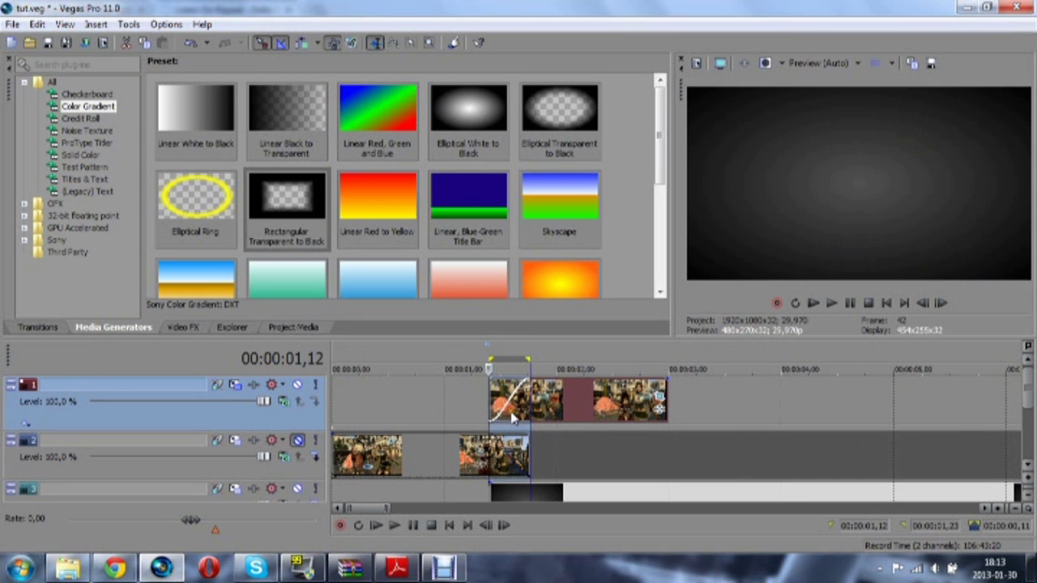
left_click(511, 418)
Apply the NewBlue Roll transition with the Spin Right preset to the fade-out of the clip on track 2.
left_click(44, 328)
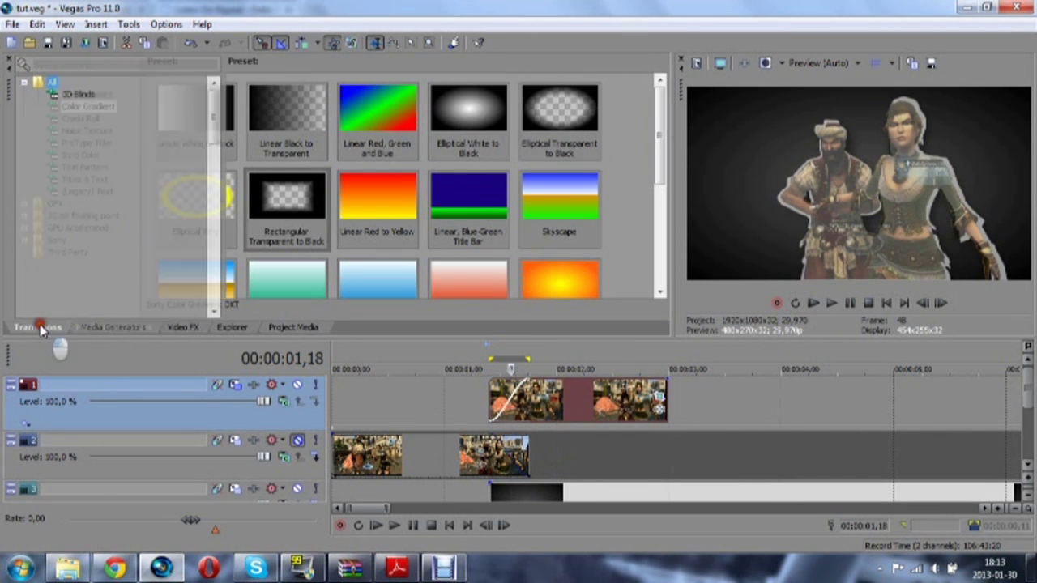
left_click_drag(207, 123, 211, 216)
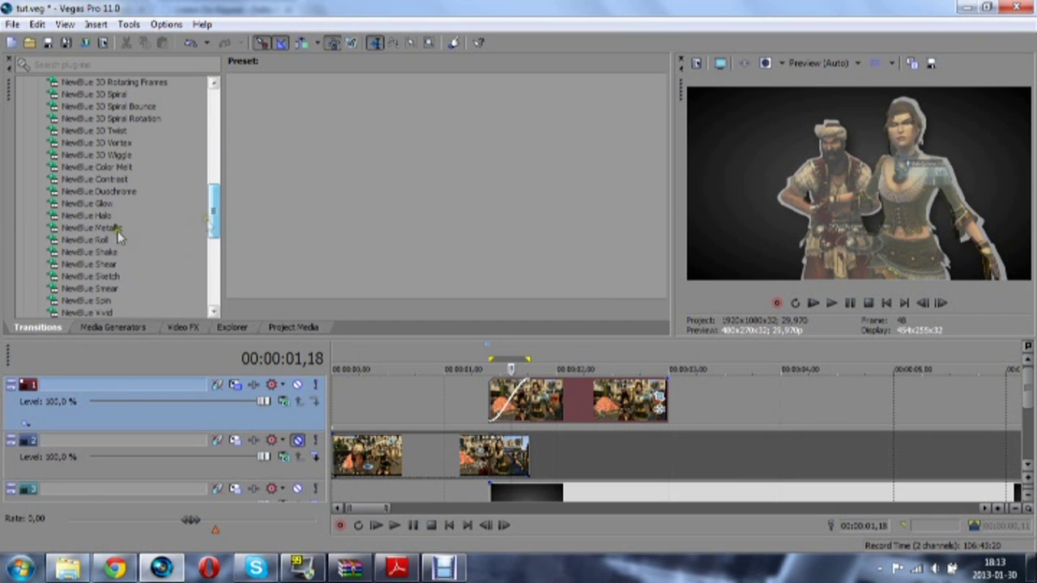
left_click(94, 240)
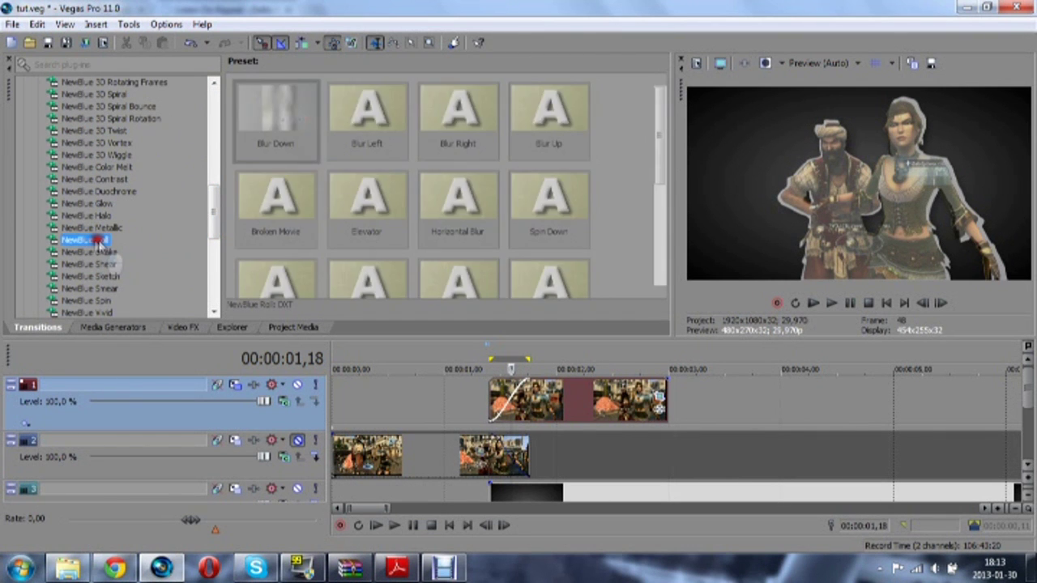
left_click_drag(283, 211, 541, 491)
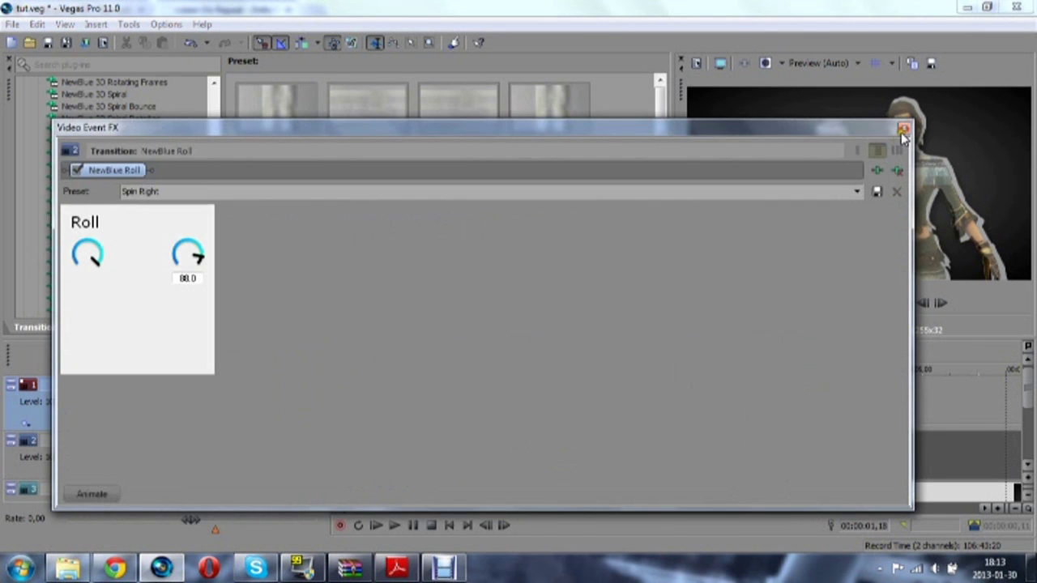
left_click(903, 130)
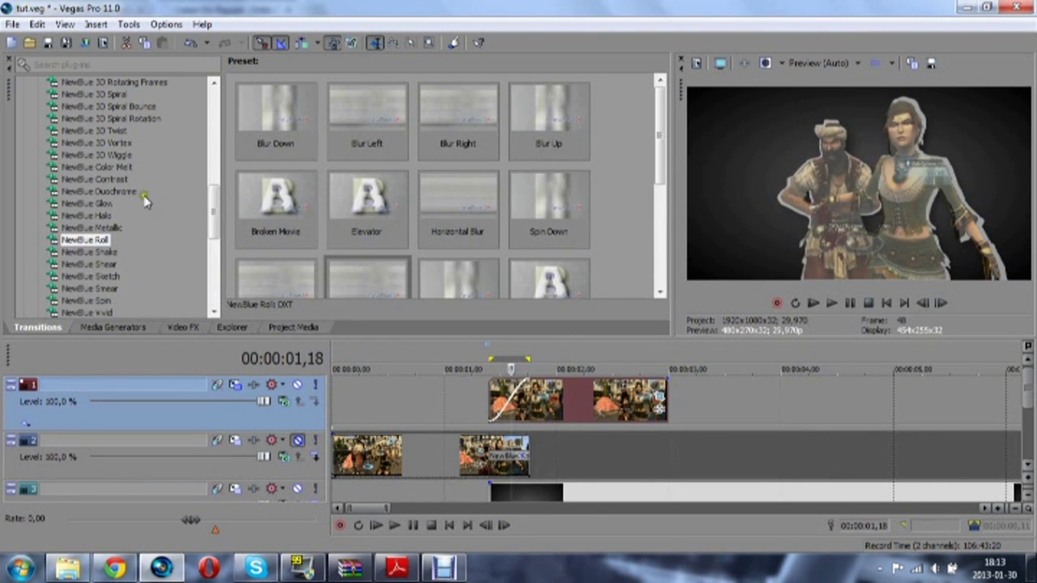
Apply the NewBlue Zoom transition with the Move Top Right to Bottom Left preset to the masked still's fade-in.
left_click_drag(214, 203, 213, 223)
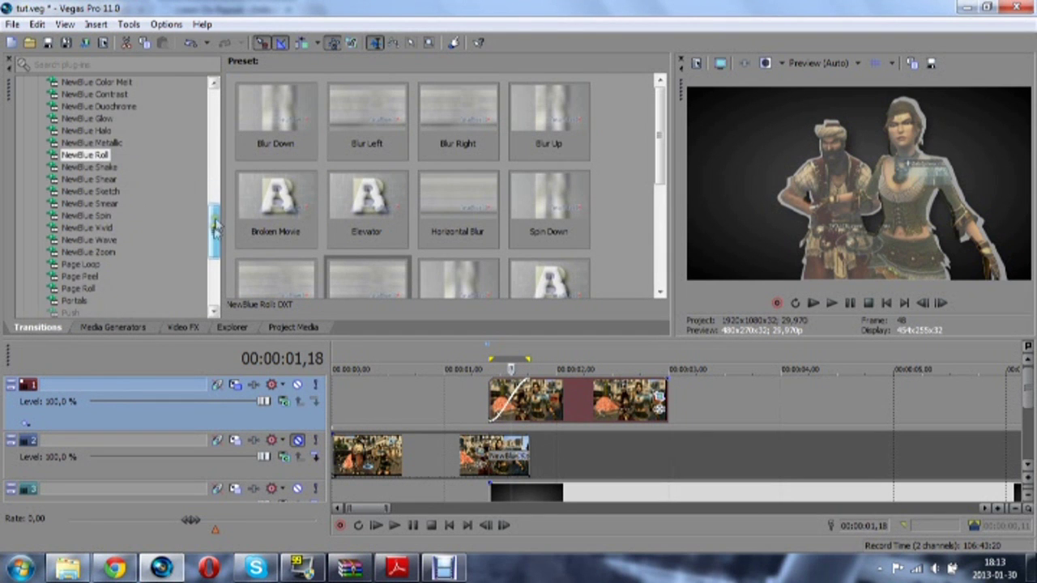
left_click(112, 253)
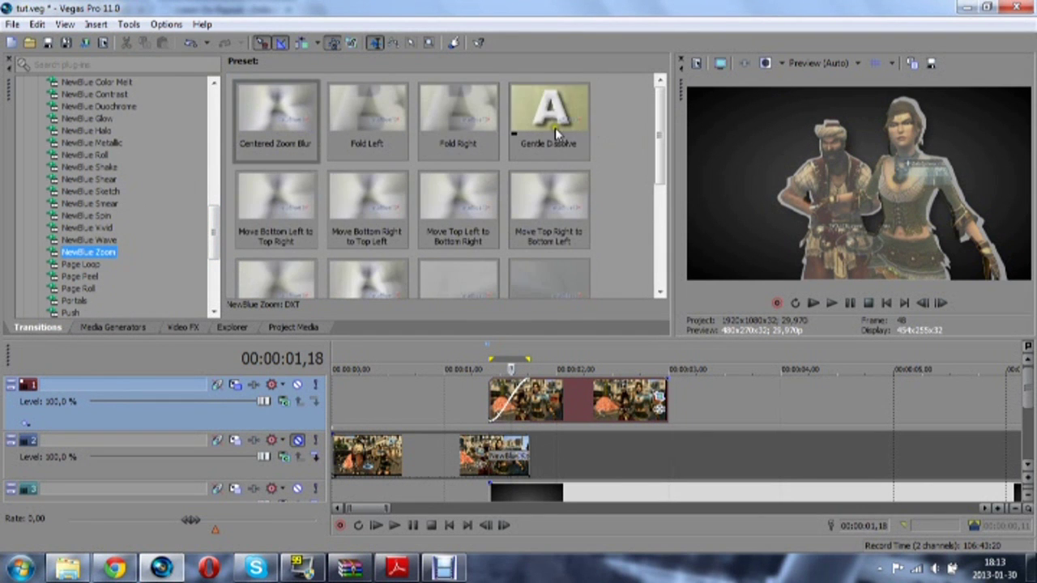
left_click_drag(540, 352, 525, 401)
left_click_drag(552, 121, 498, 404)
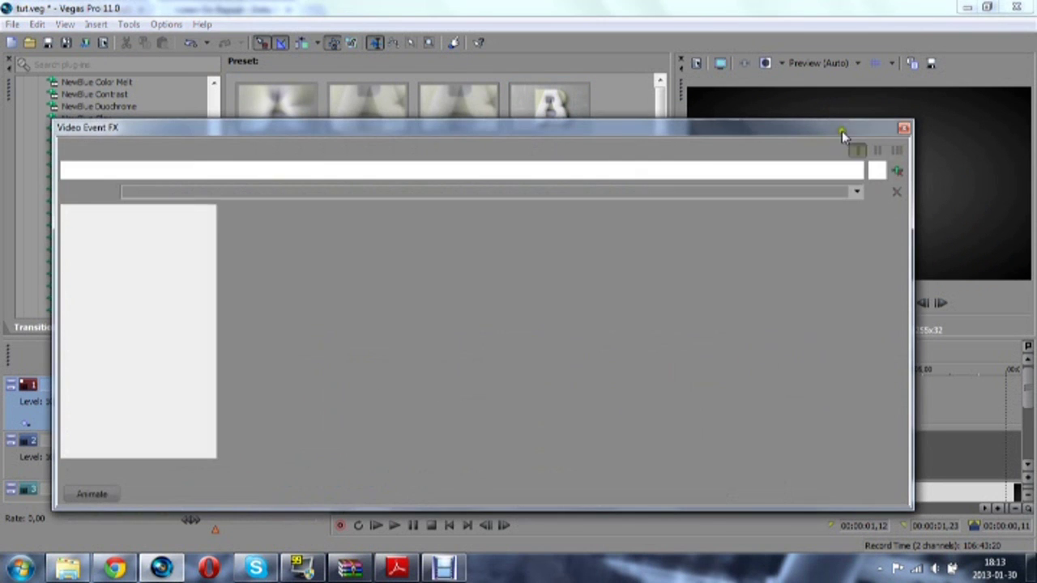
left_click(904, 127)
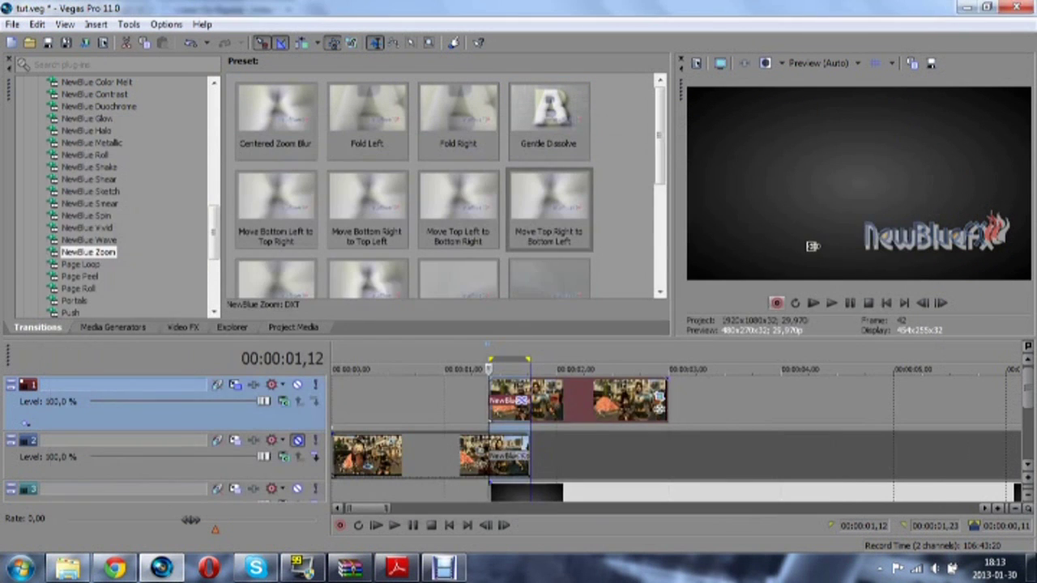
Check the transition at 00:00:01,18 and 00:00:01,19 and shift the masked still two frames later.
left_click(508, 421)
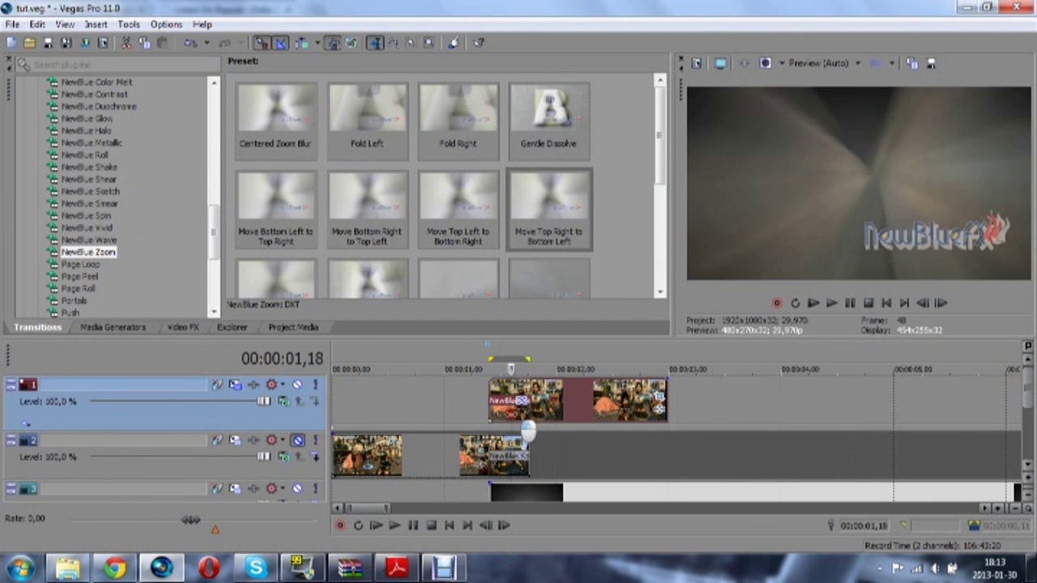
left_click(514, 413)
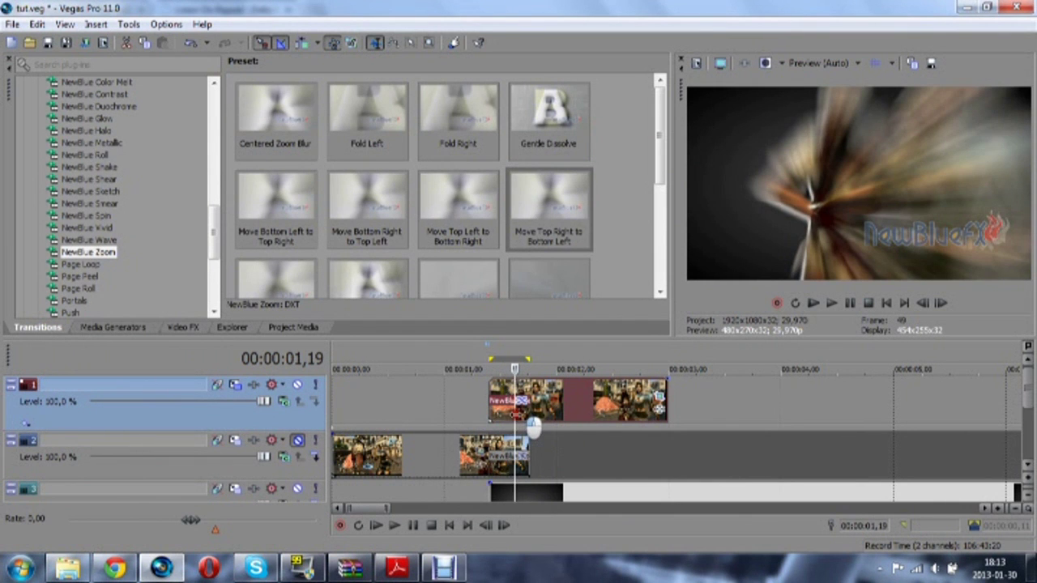
left_click_drag(515, 416, 522, 433)
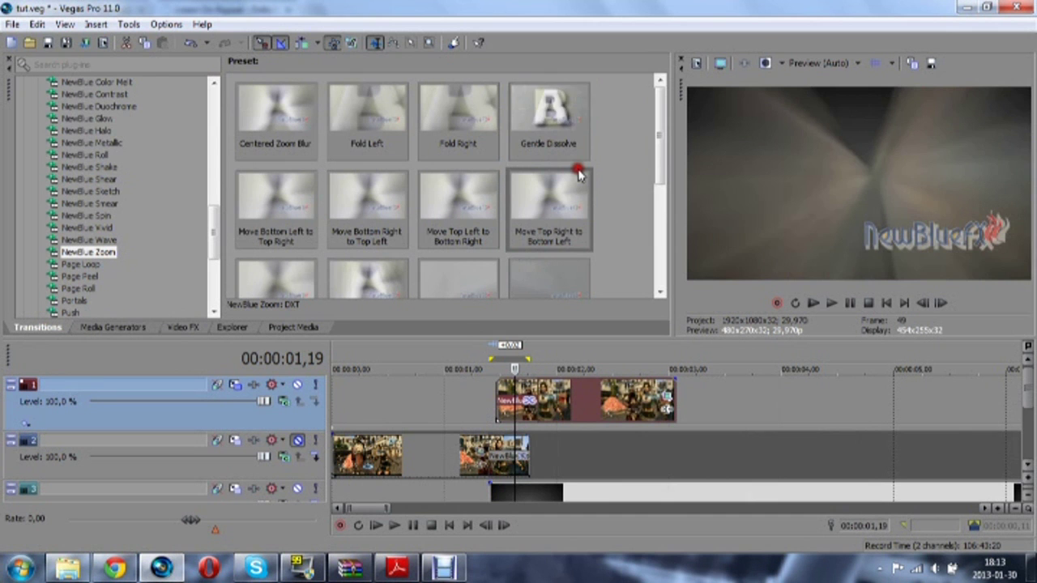
Replace the masked still's fade-in transition with NewBlue Zoom's Gentle Dissolve preset and check the still at 00:00:02,04.
left_click_drag(555, 118, 567, 409)
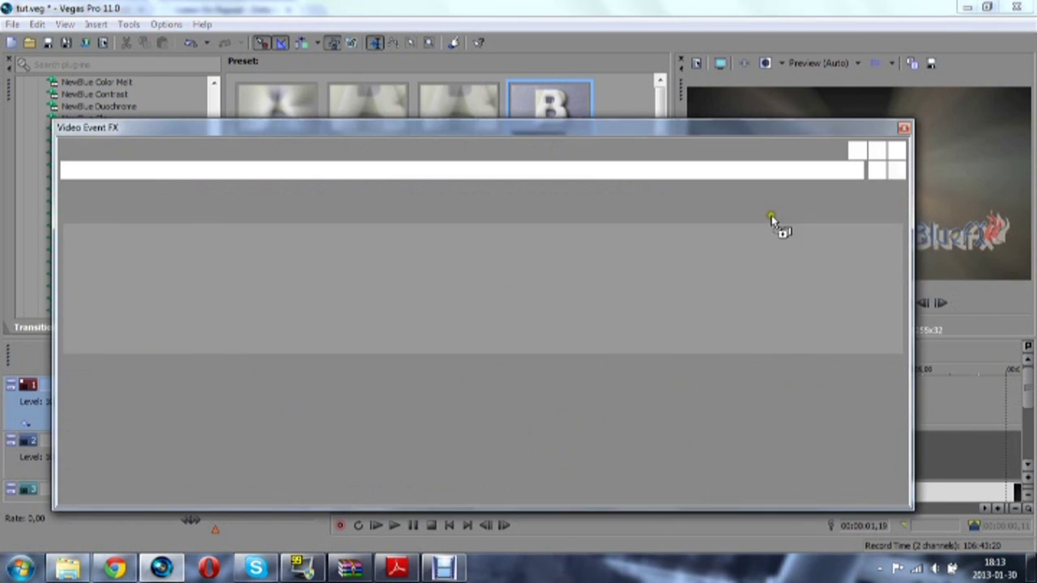
left_click(904, 128)
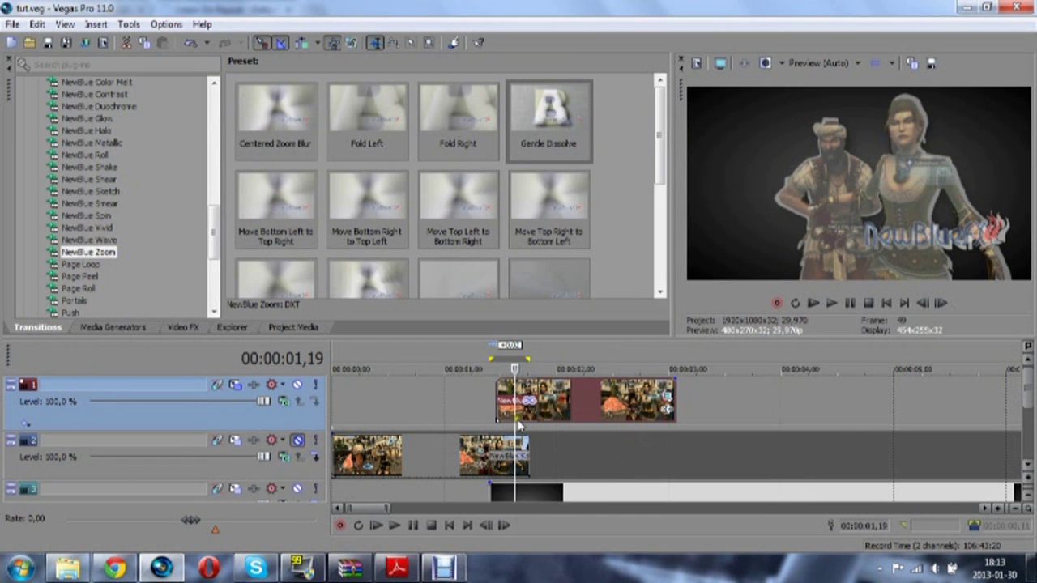
left_click(518, 409)
left_click(571, 415)
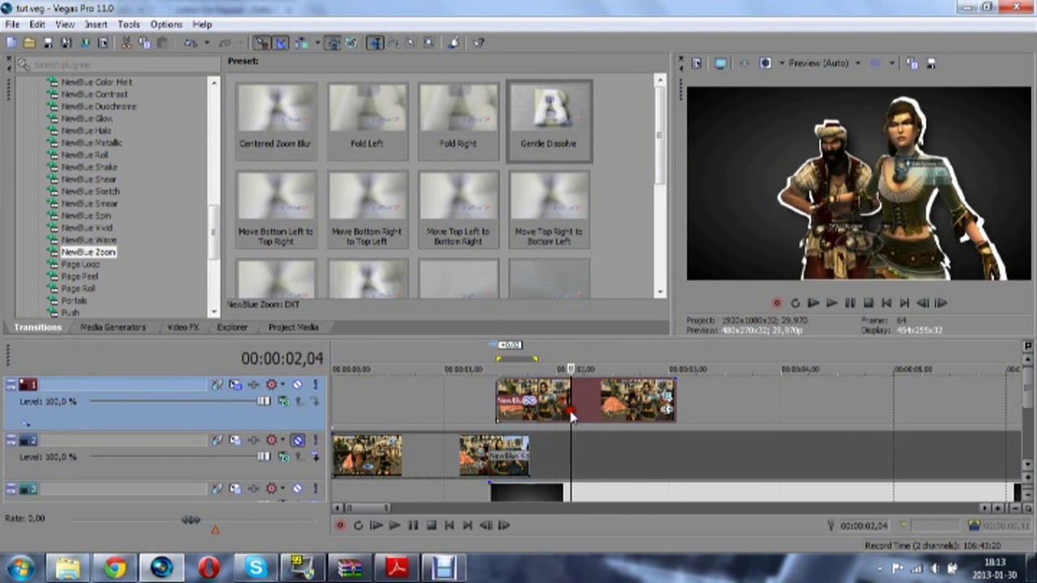
Unmute track 2 and move the gradient event to the start of the timeline.
left_click_drag(572, 414, 571, 458)
left_click(297, 441)
left_click(584, 498)
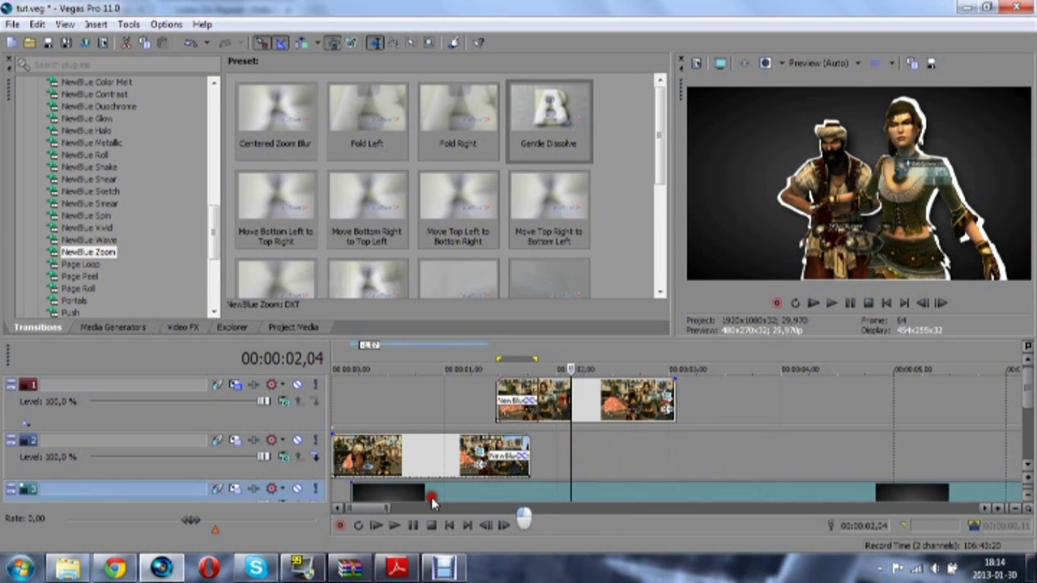
Open the masked still's pan and crop settings and place the position keyframe cursor at 00:00:01,12.
left_click(649, 413)
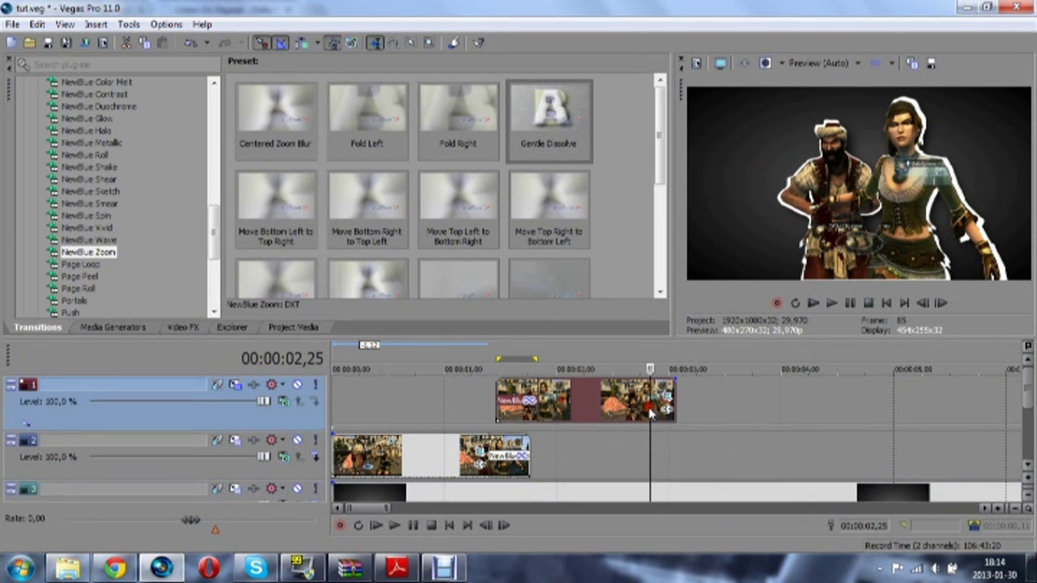
left_click(639, 486)
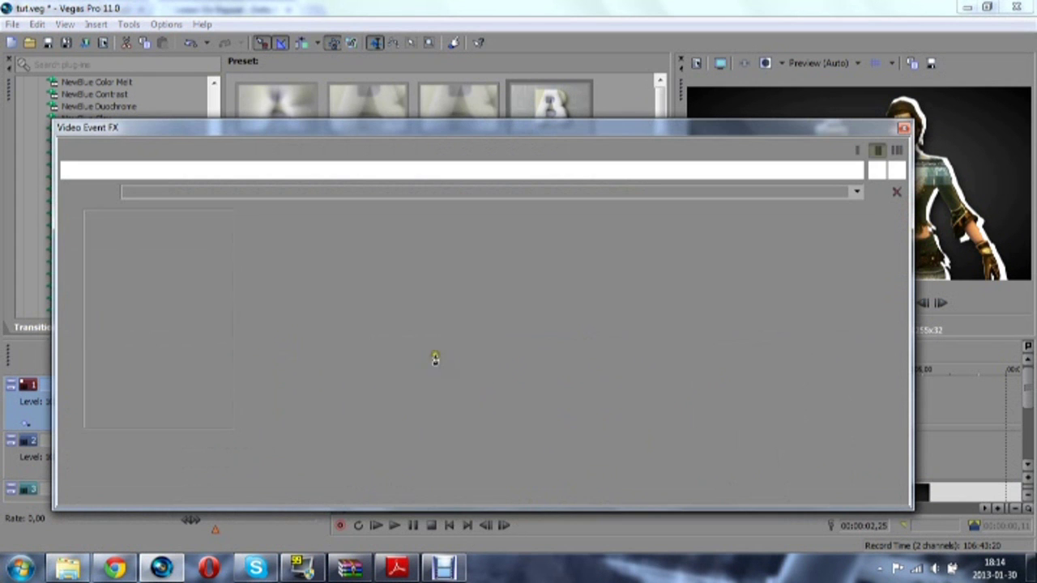
left_click(116, 452)
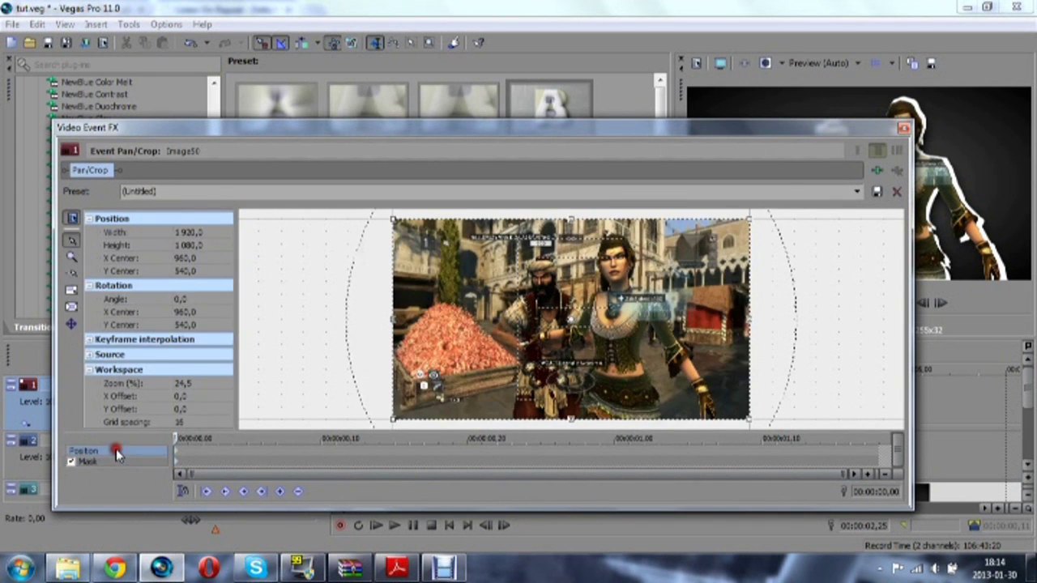
left_click(790, 447)
left_click_drag(743, 413, 737, 405)
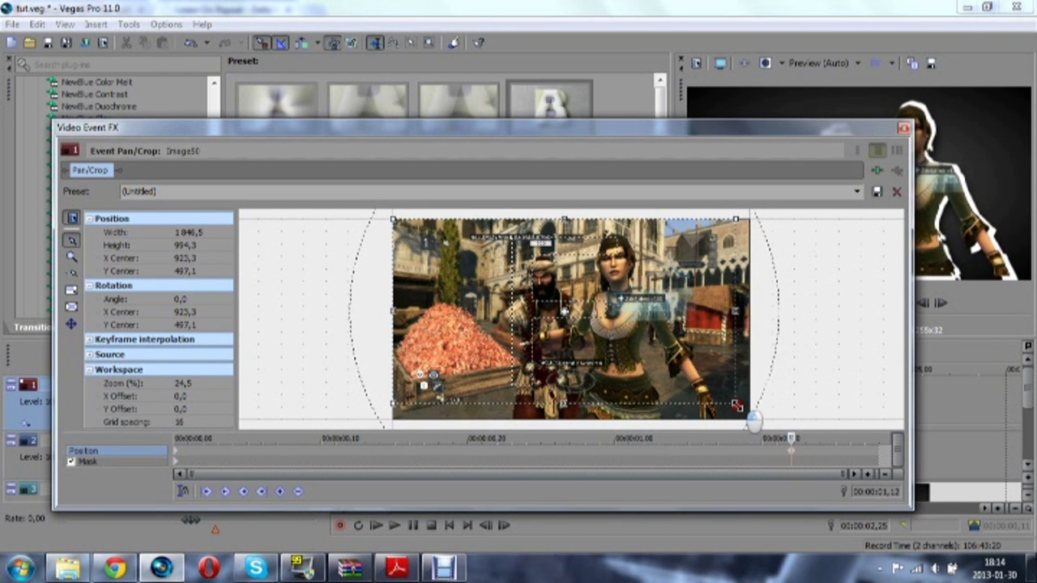
right_click(687, 330)
left_click(698, 344)
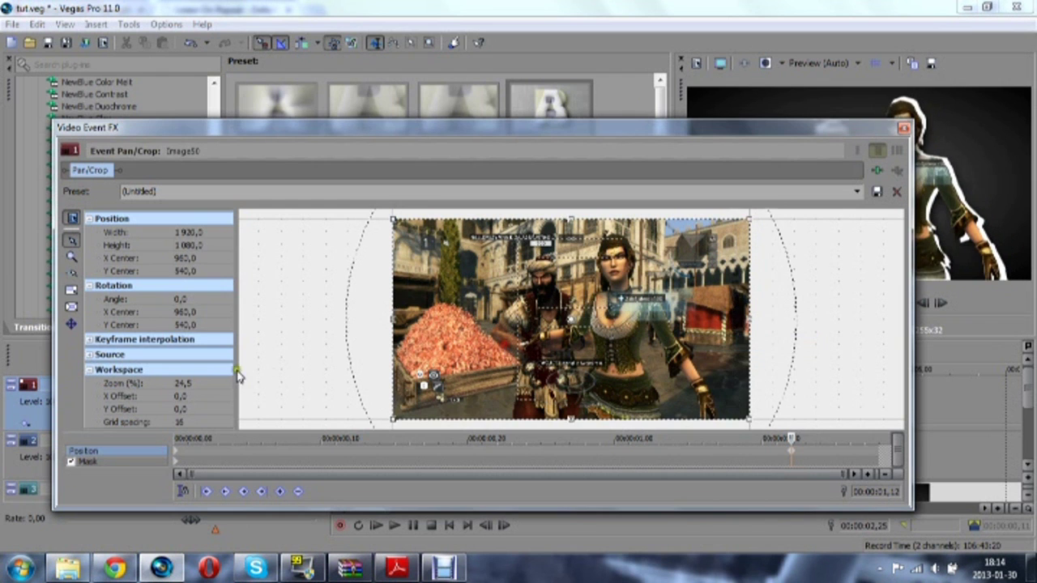
Enable sizing about the center, set the still's end crop to about 1382,9 by 777,9, and rotate it to about -14,1 degrees.
left_click(69, 307)
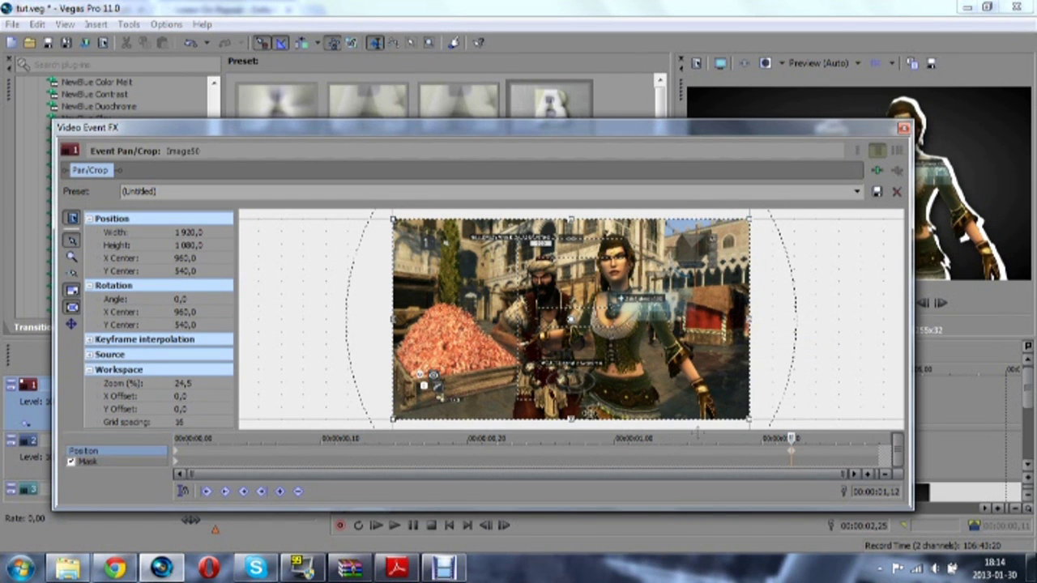
left_click_drag(569, 417, 585, 392)
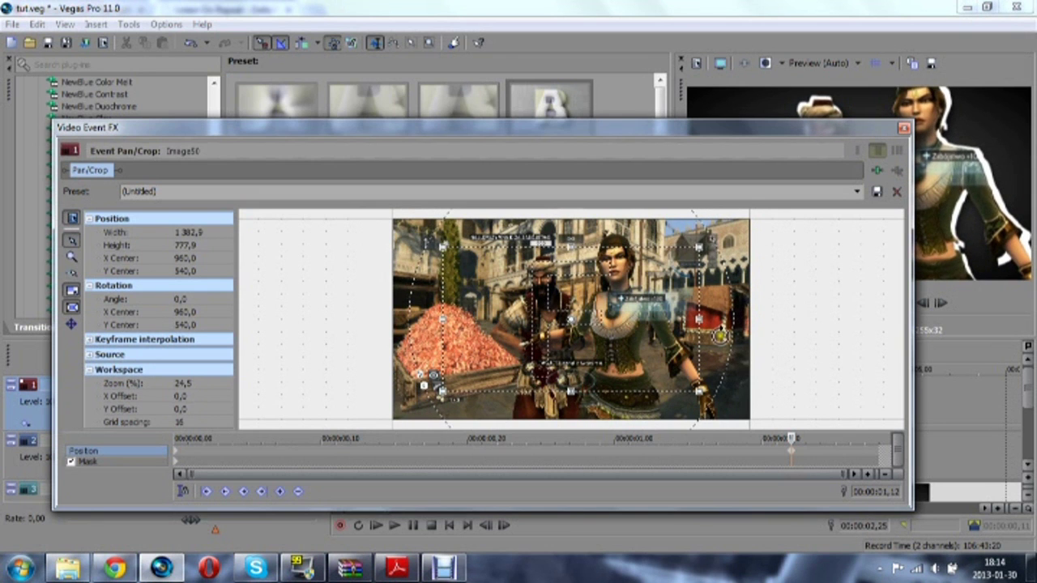
left_click_drag(722, 328, 728, 320)
left_click_drag(736, 323, 725, 259)
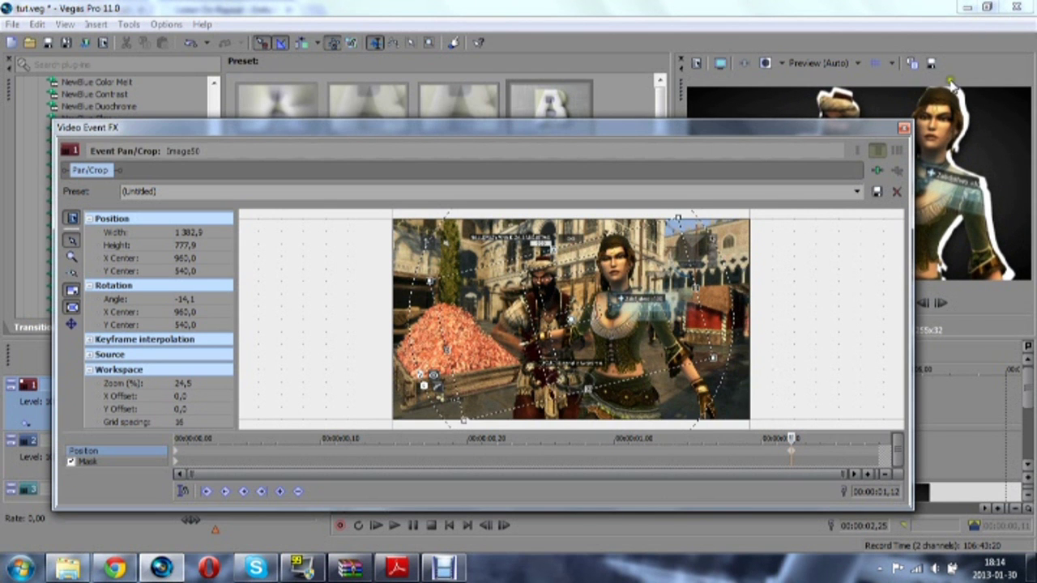
left_click(903, 128)
Add a short fade-out to the masked still and apply NewBlue Zoom's Straight Zoom preset to it.
left_click_drag(472, 420, 509, 416)
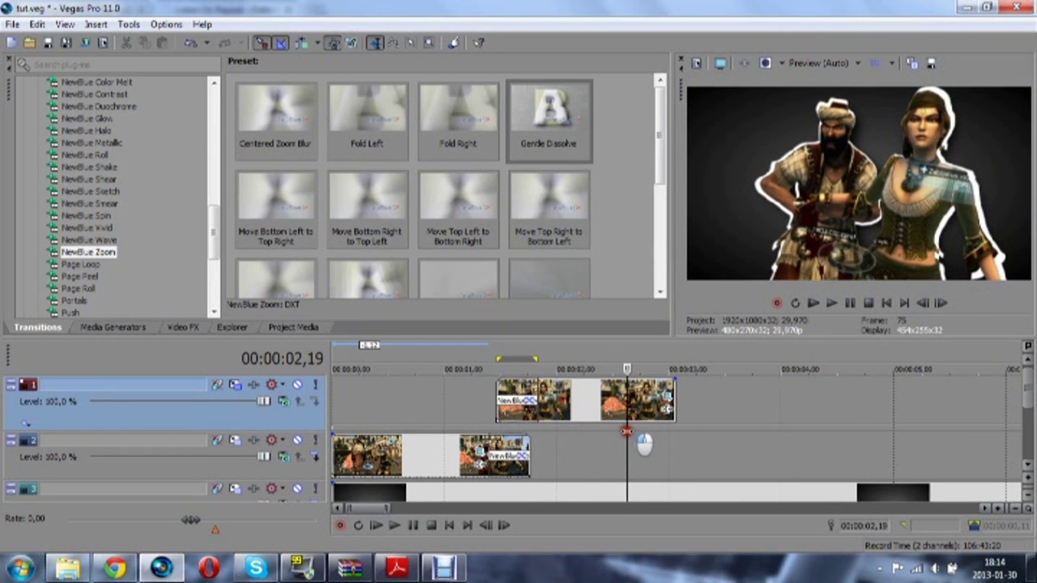
left_click_drag(673, 438, 668, 435)
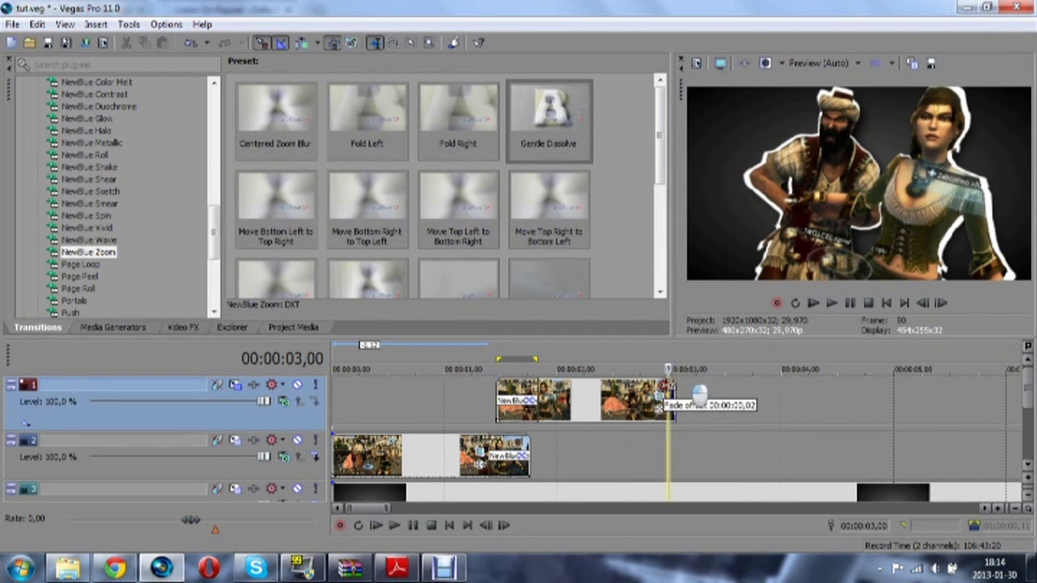
left_click(660, 192)
left_click_drag(660, 193, 634, 246)
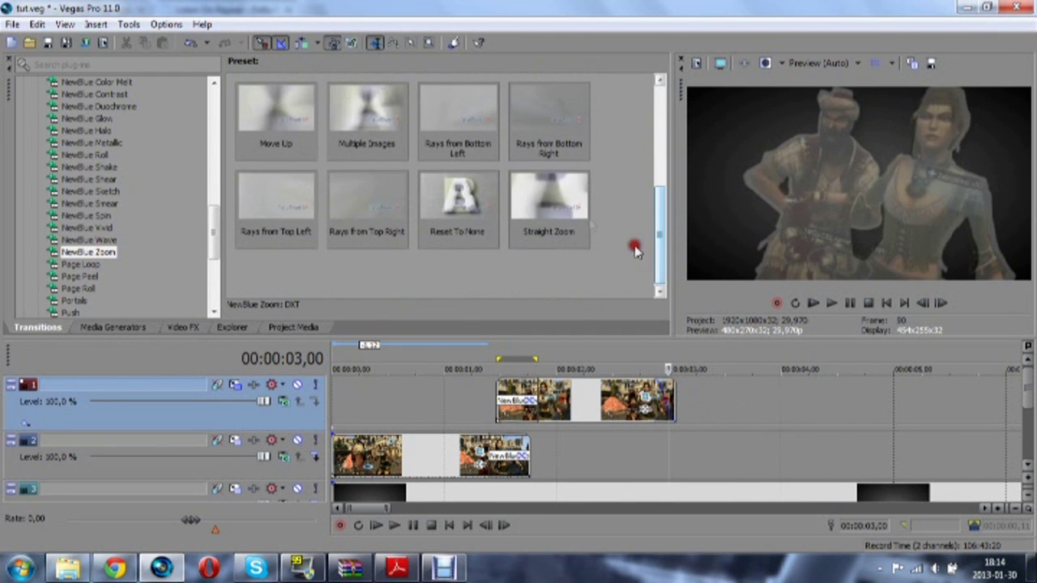
left_click_drag(524, 220, 669, 414)
left_click_drag(737, 350, 737, 350)
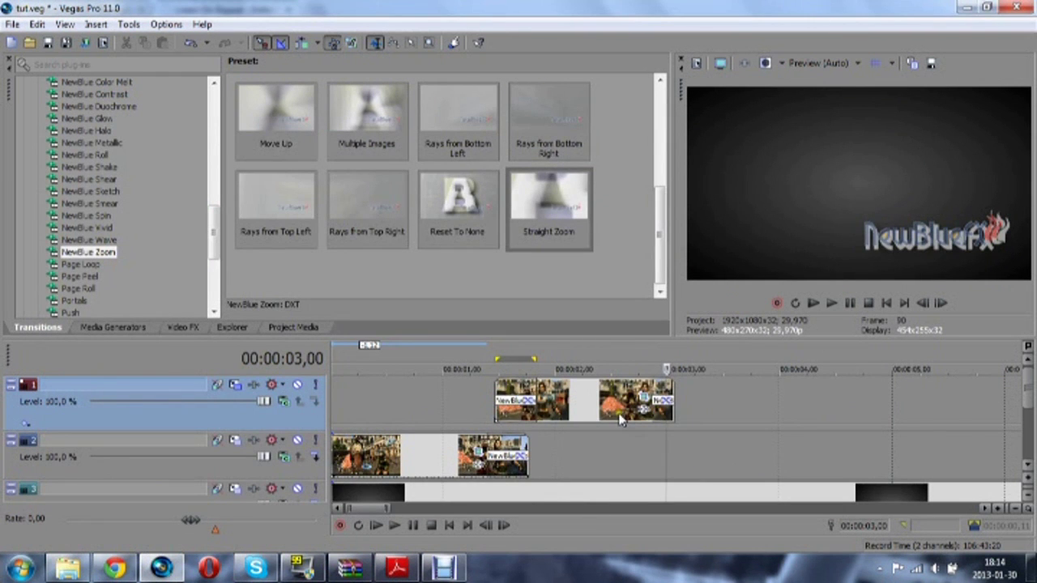
Play back the masked still's slow zoom and rotation, then return the playhead to 00:00:02,00.
left_click(601, 414)
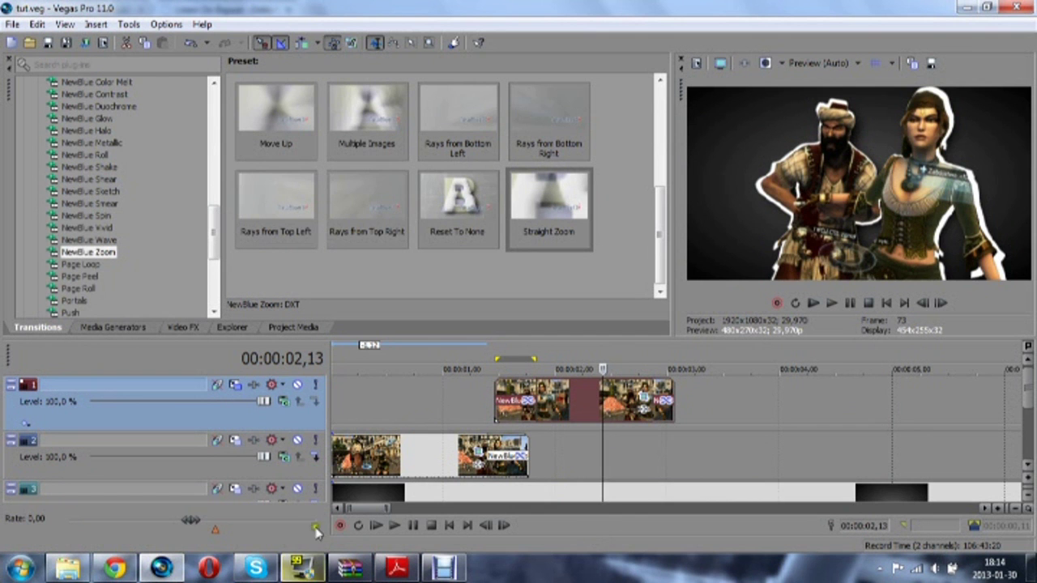
left_click(376, 524)
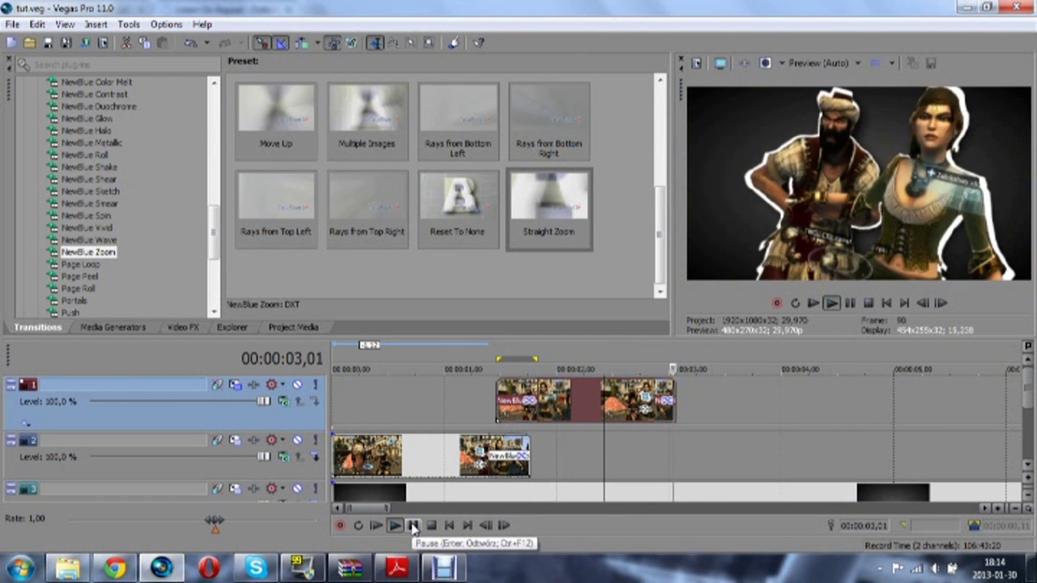
left_click(414, 526)
left_click(553, 434)
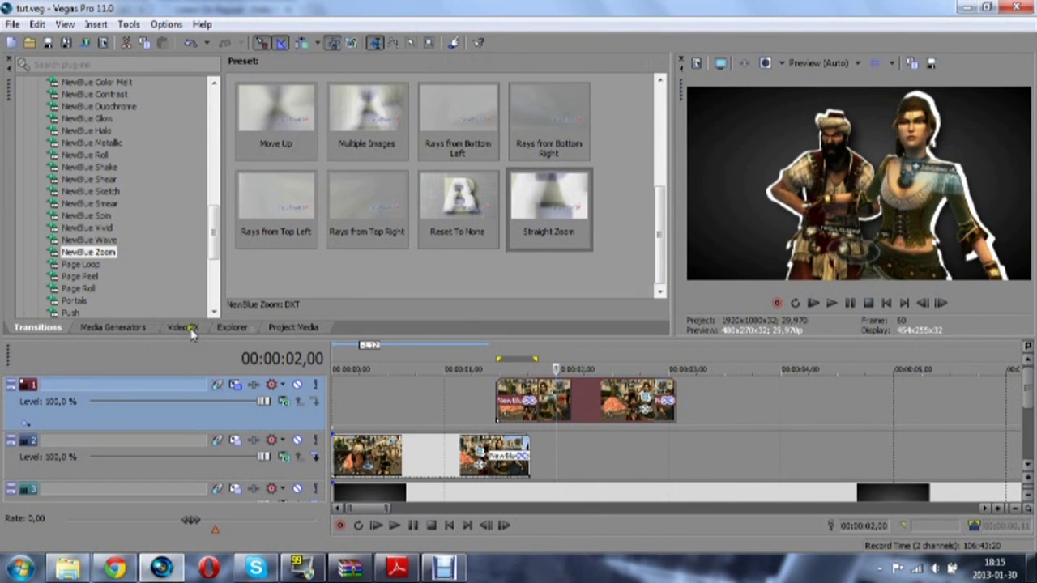
Browse the media files to the TEXTURES folder inside Photofiltre's Masks folder.
left_click(232, 327)
scroll(81, 232, "down", 4)
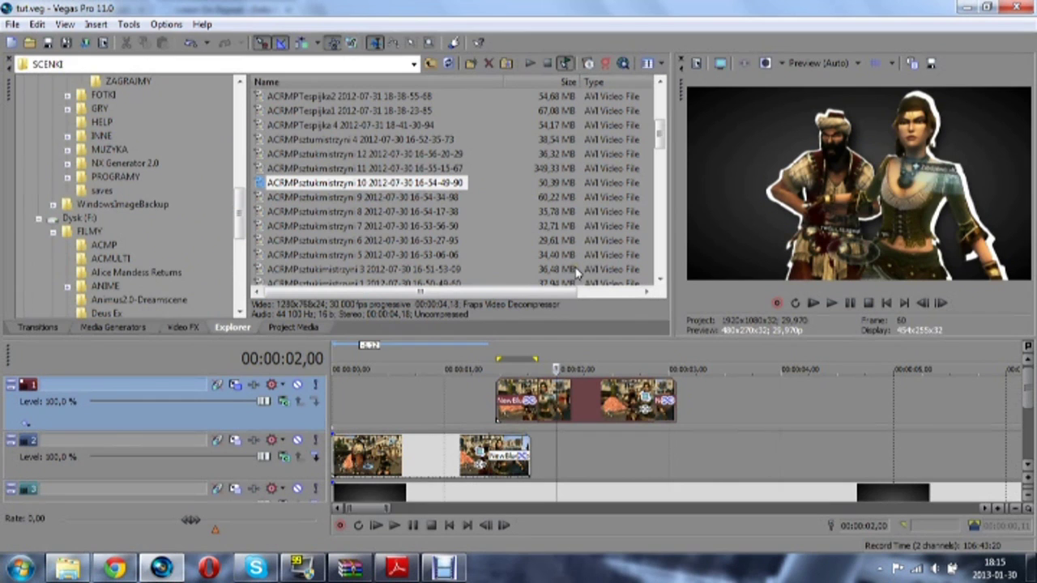
left_click(67, 177)
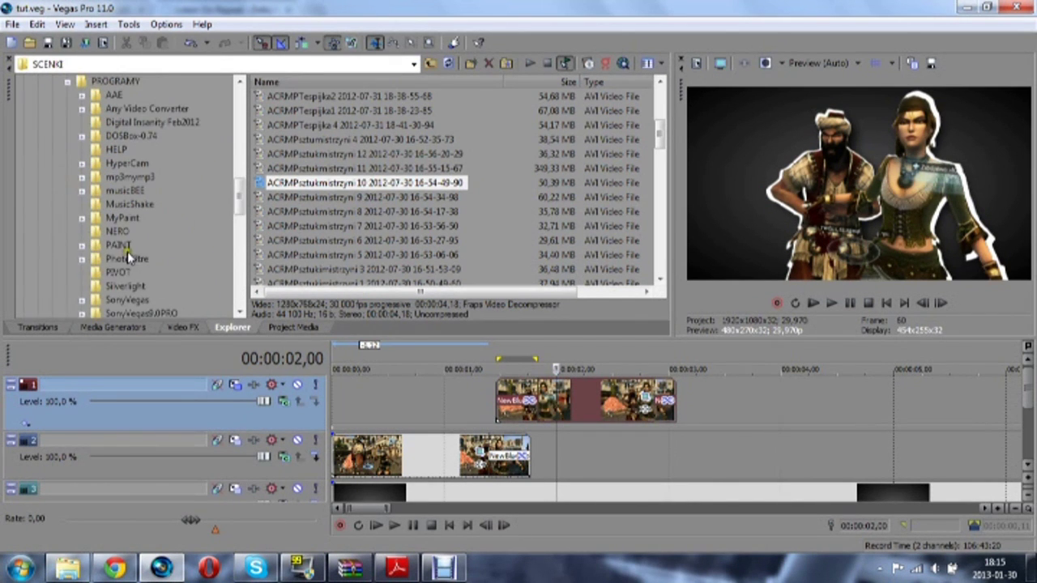
left_click(128, 255)
left_click(82, 256)
left_click(133, 258)
scroll(297, 274, "down", 2)
left_click(296, 202)
scroll(296, 207, "down", 2)
left_click_drag(659, 166, 577, 261)
double_click(578, 265)
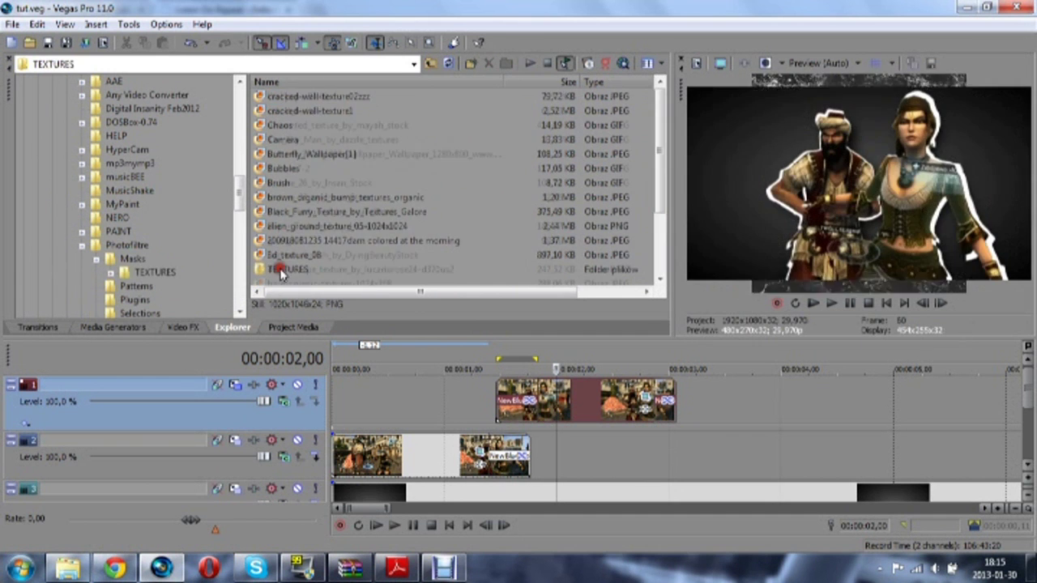
Place the The_Sky_Man_by_dazzle_textures image at the start of track 1 and minimize the WinRAR window.
left_click(311, 126)
left_click(311, 140)
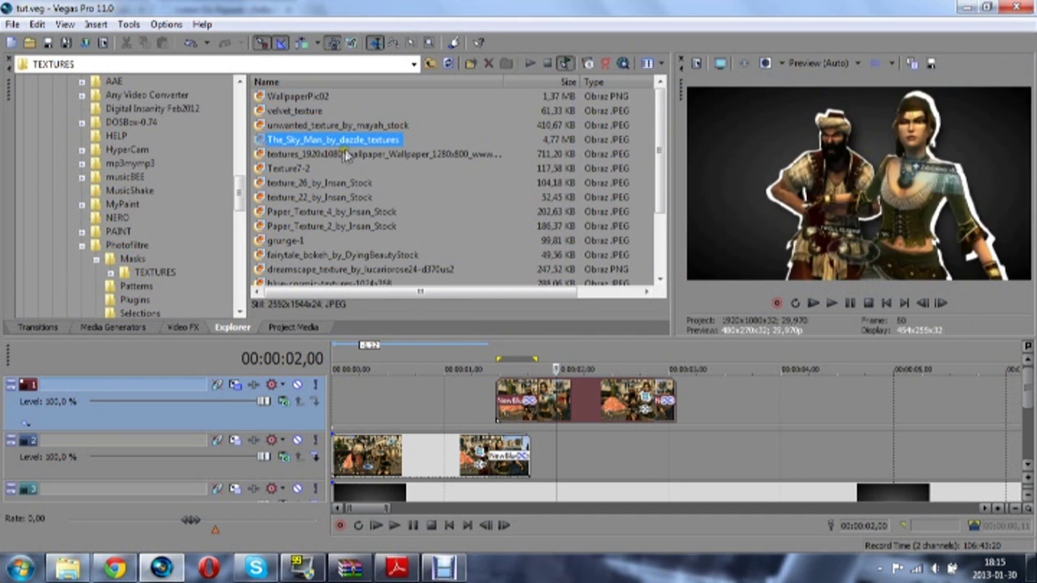
left_click_drag(412, 382, 336, 378)
left_click(405, 413)
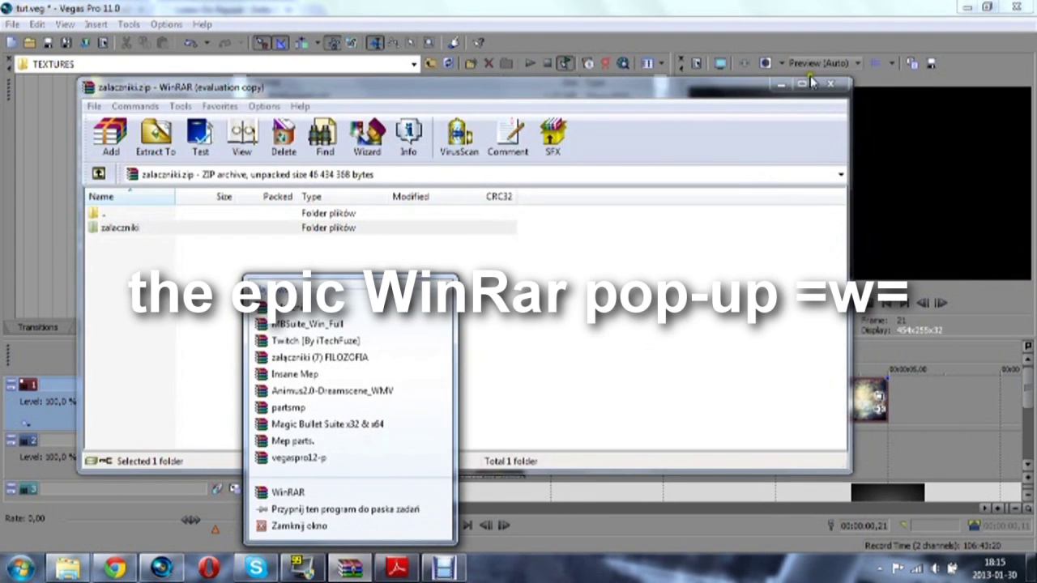
left_click(783, 82)
Put the sky texture on its own track and move that track above all the others.
mouse_move(366, 455)
left_mouse_down()
mouse_move(331, 479)
mouse_move(328, 452)
mouse_move(369, 307)
mouse_move(350, 447)
left_mouse_up()
double_click(430, 396)
left_click(739, 430)
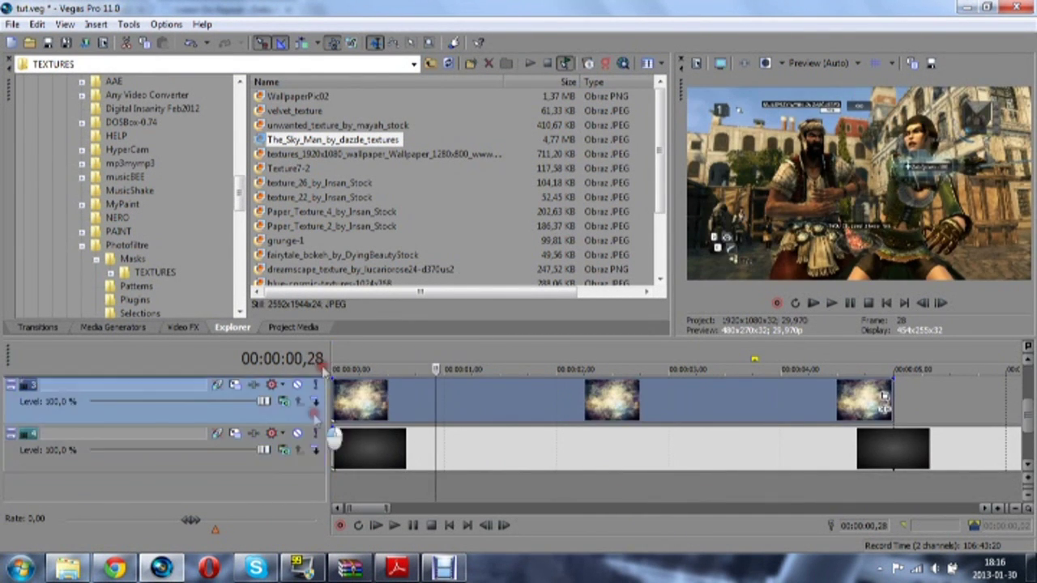
left_click_drag(314, 417, 322, 395)
Turn off Maintain Aspect Ratio for the texture event and set its track's compositing mode to Nakładka.
right_click(371, 396)
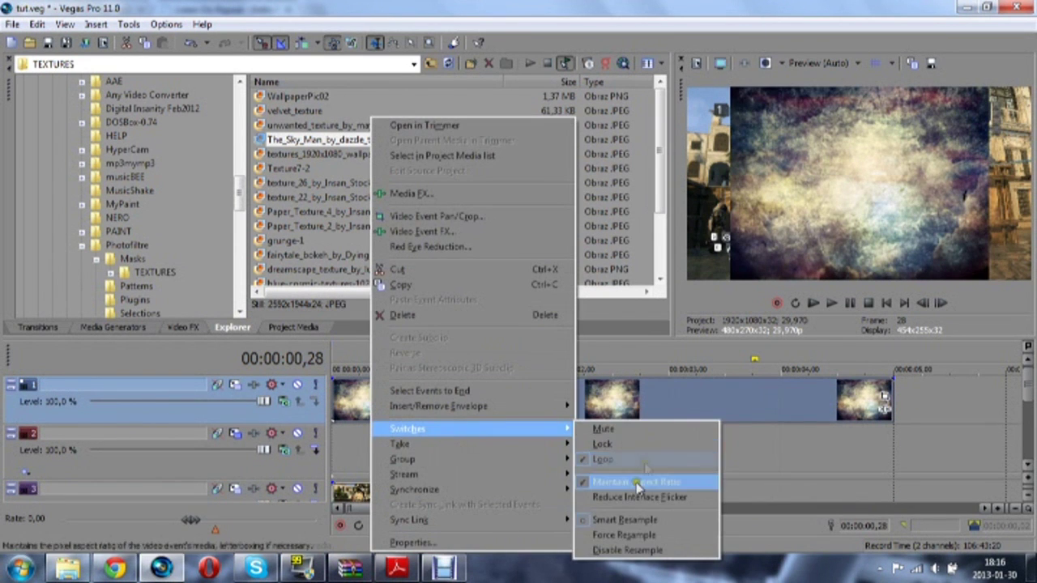
left_click(664, 479)
left_click(284, 403)
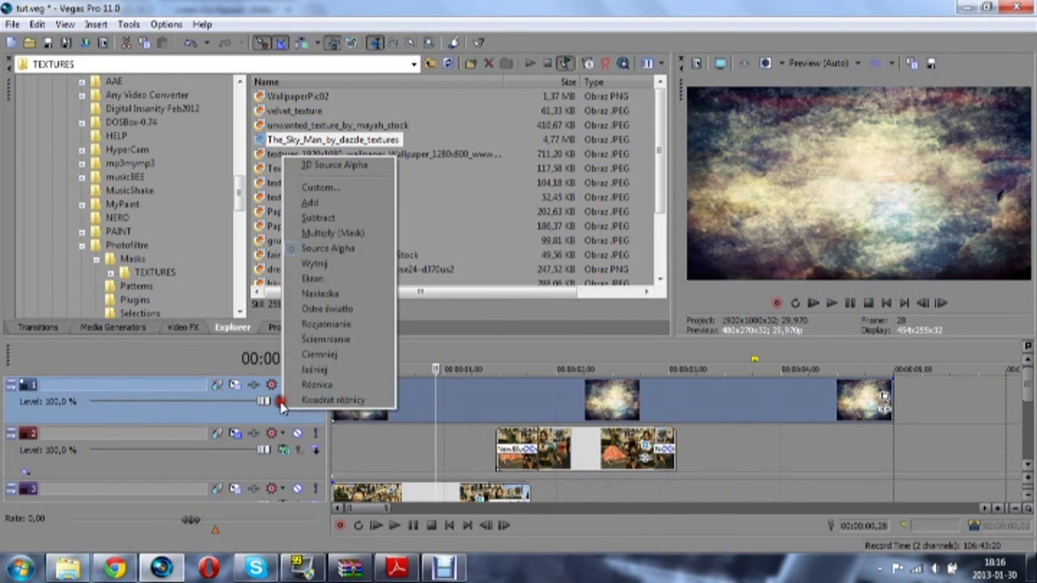
left_click(328, 293)
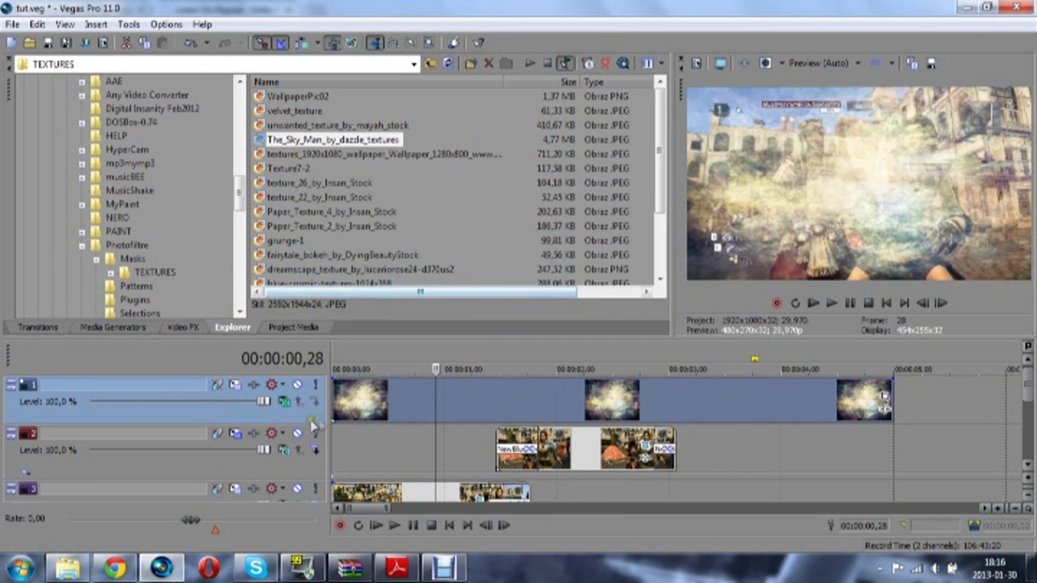
left_click(283, 404)
left_click(331, 298)
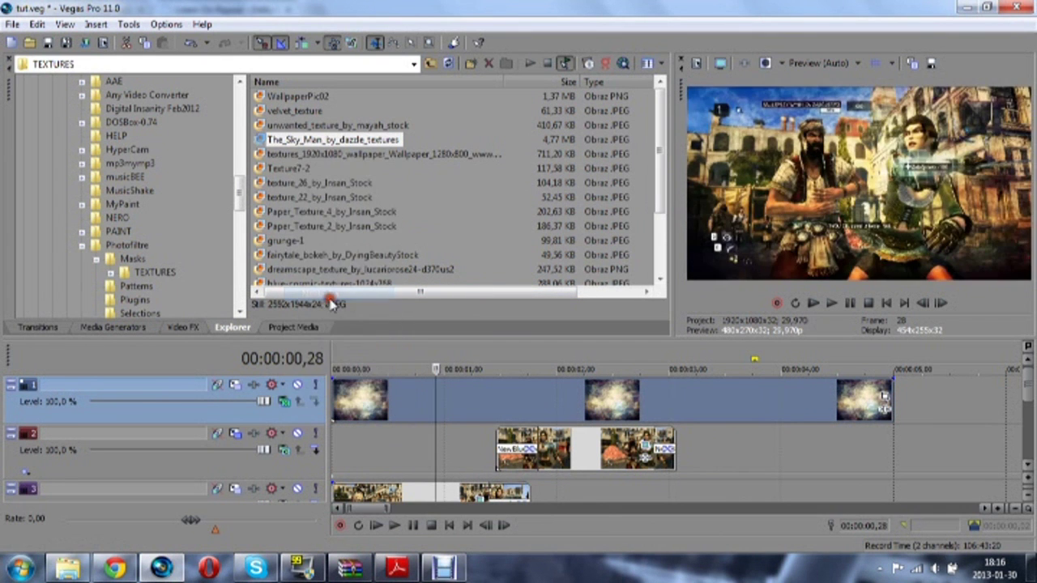
Scrub back to the timeline start and play the edit to review the texture overlay.
left_click_drag(453, 417, 442, 444)
left_click_drag(392, 441, 301, 453)
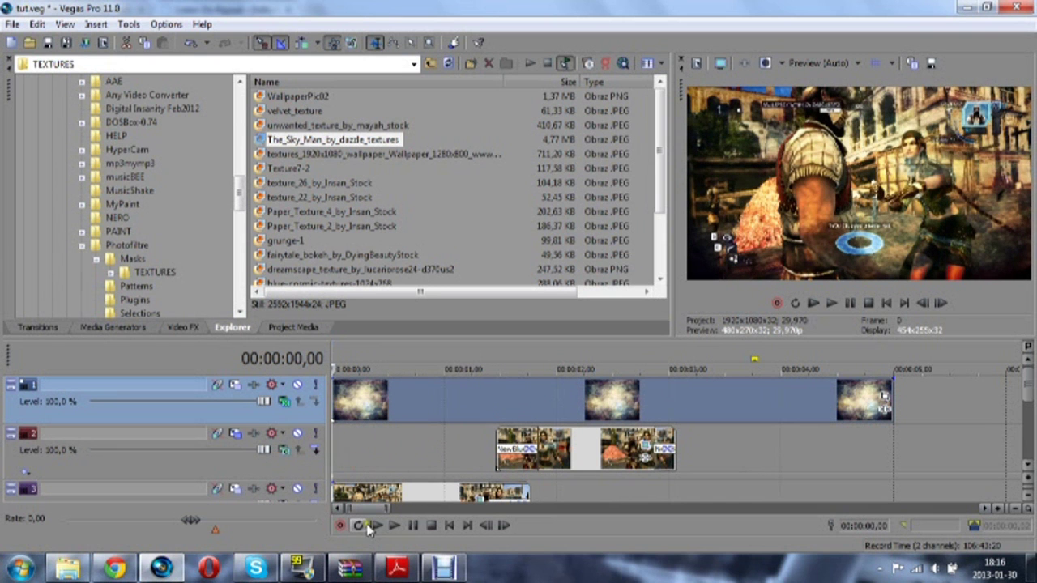
left_click(393, 524)
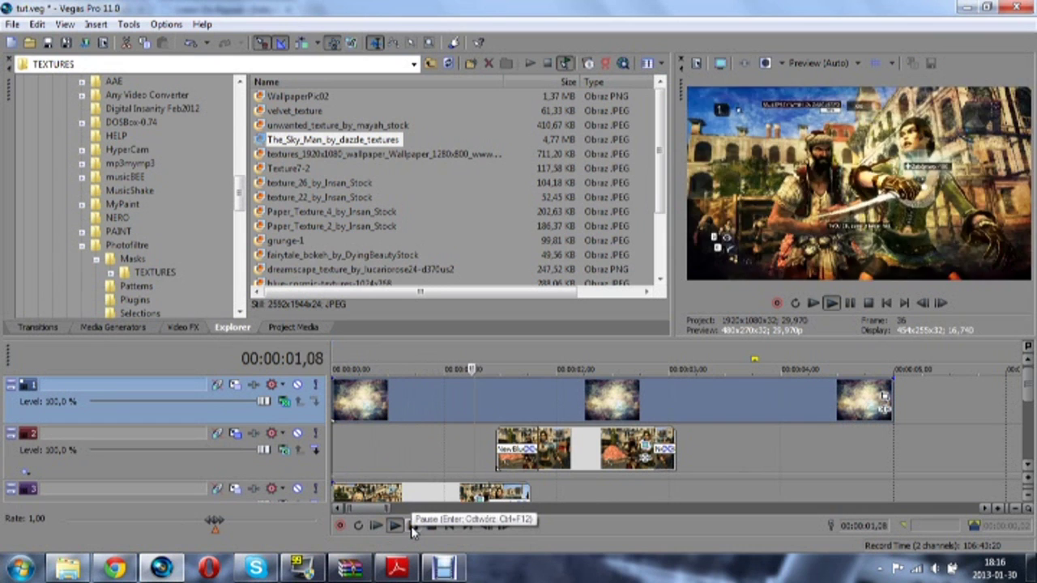